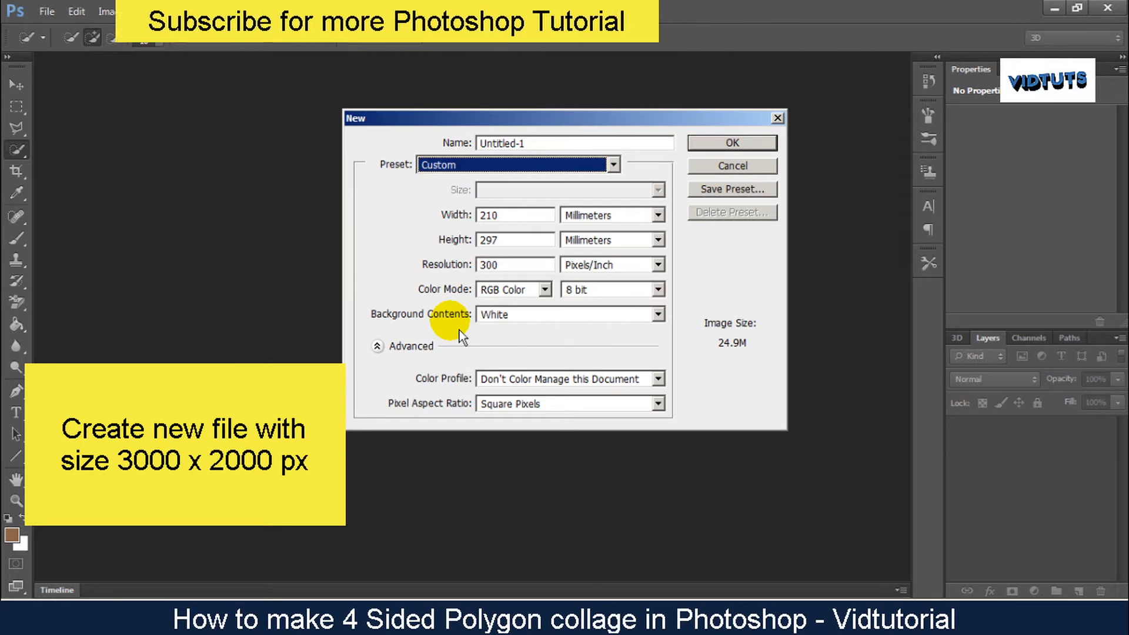
Create a new document 3000 pixels wide and 2000 pixels high.
click(611, 216)
scroll(615, 228, up, 2)
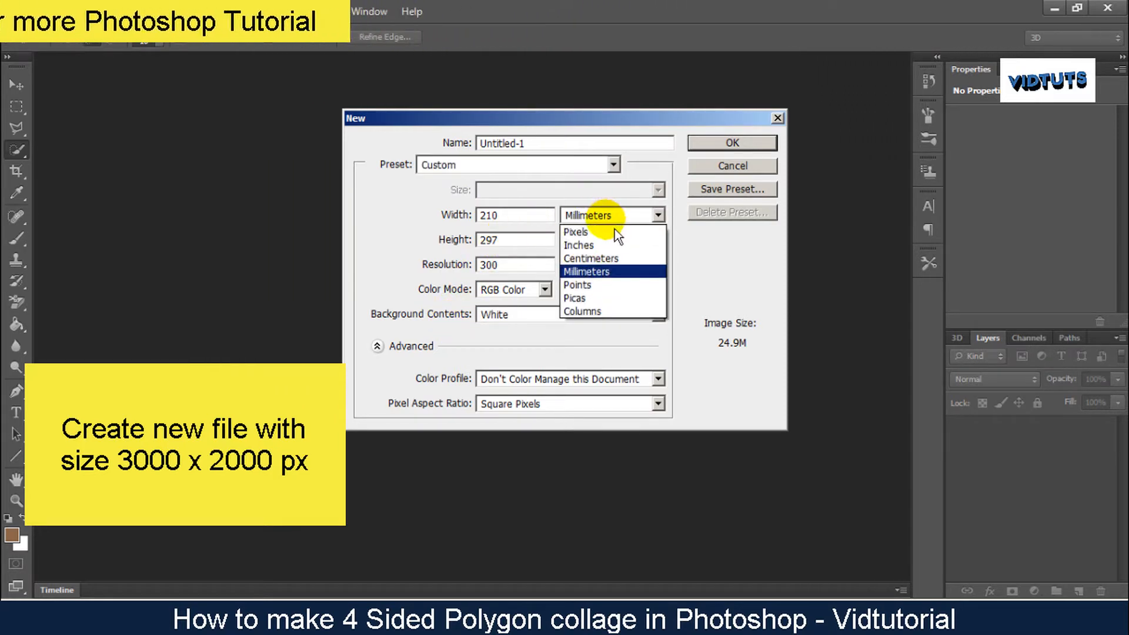
click(615, 229)
drag(517, 216, 442, 240)
text(3000)
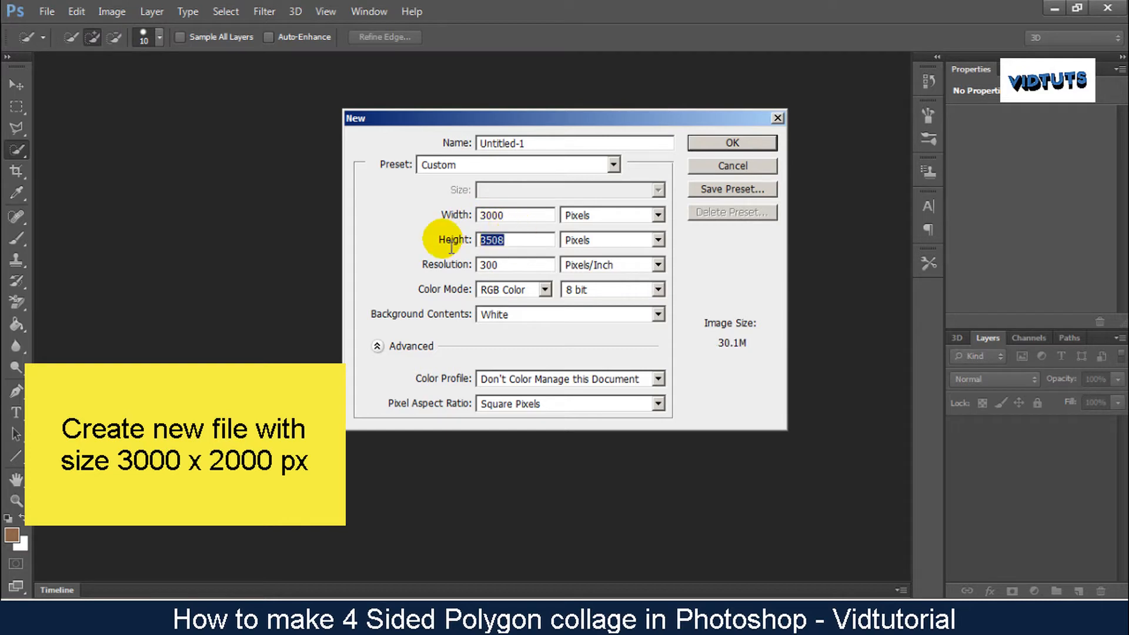
text(2000)
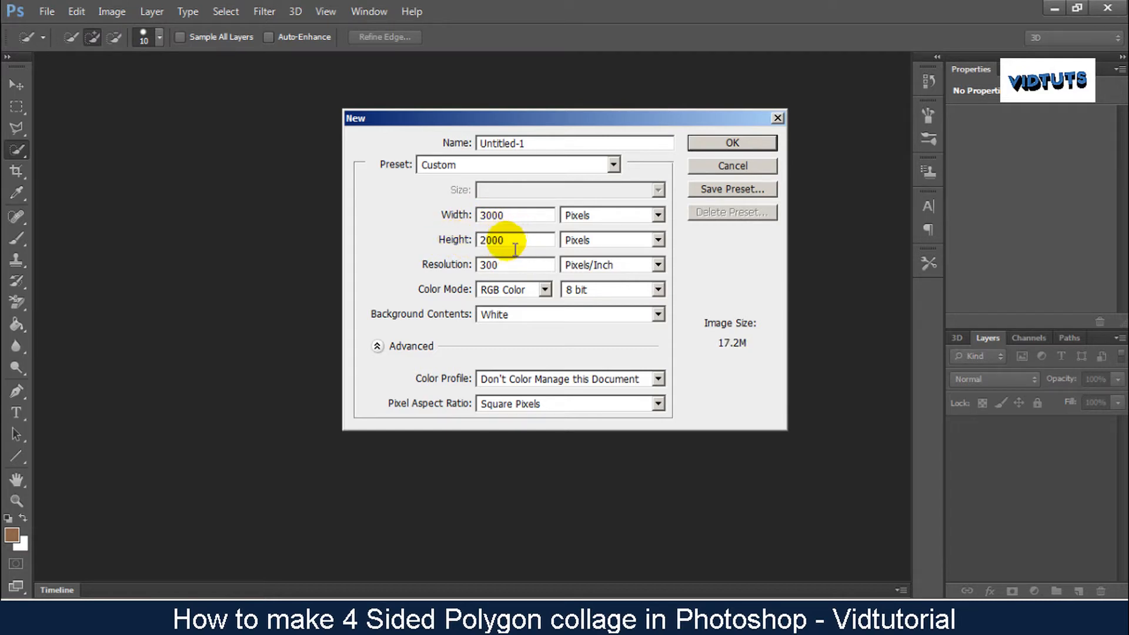
click(731, 145)
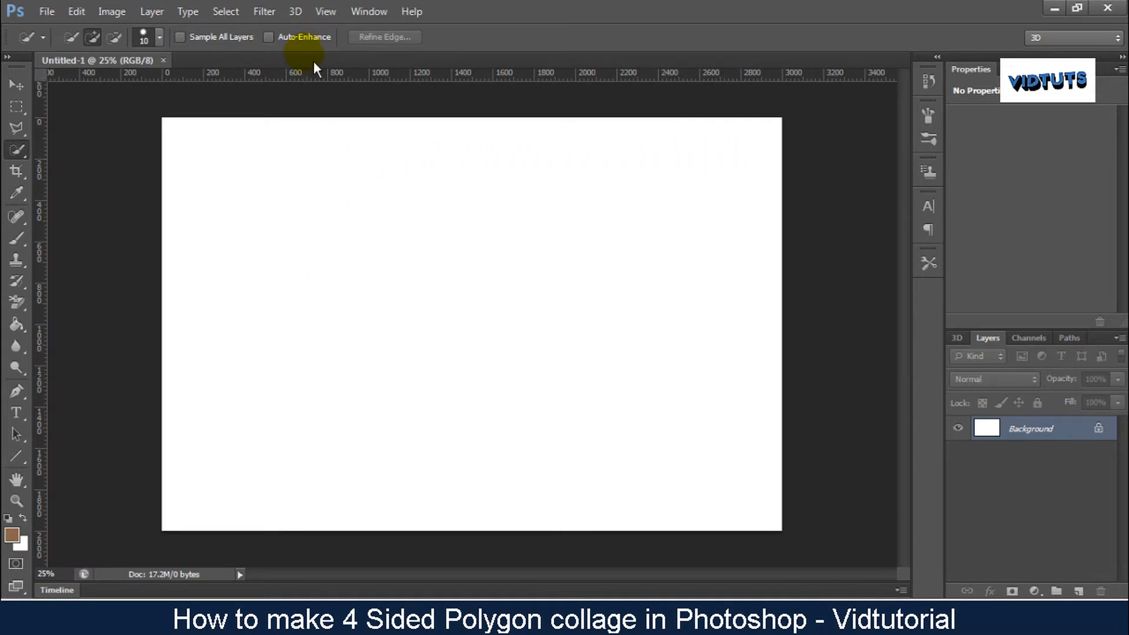
Add vertical guides at 500 px and 1000 px.
click(332, 18)
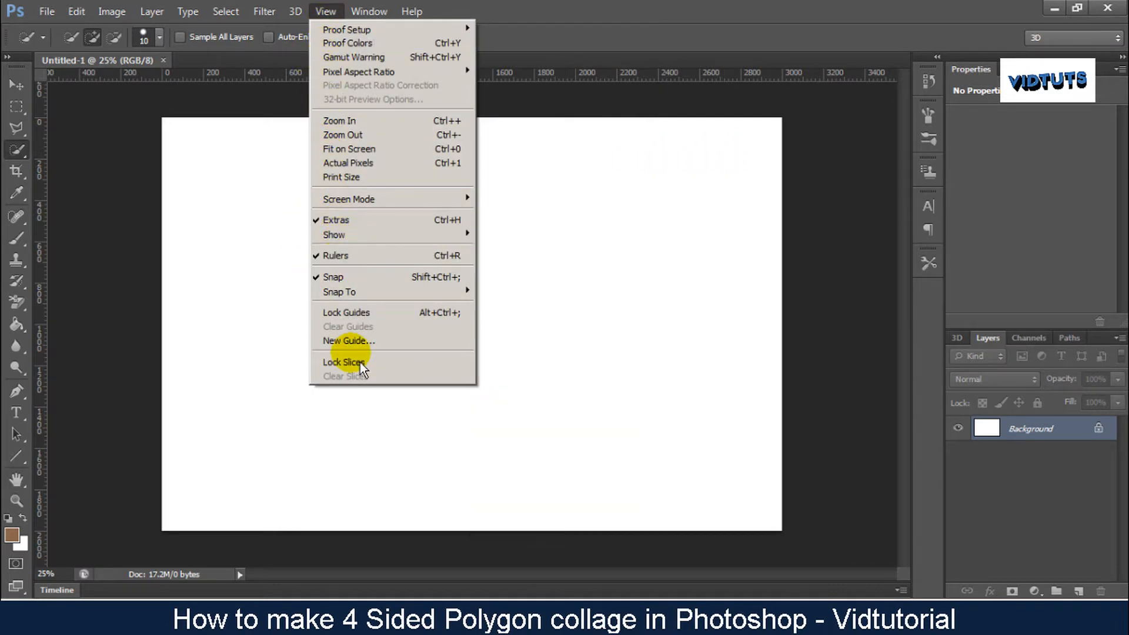
click(395, 345)
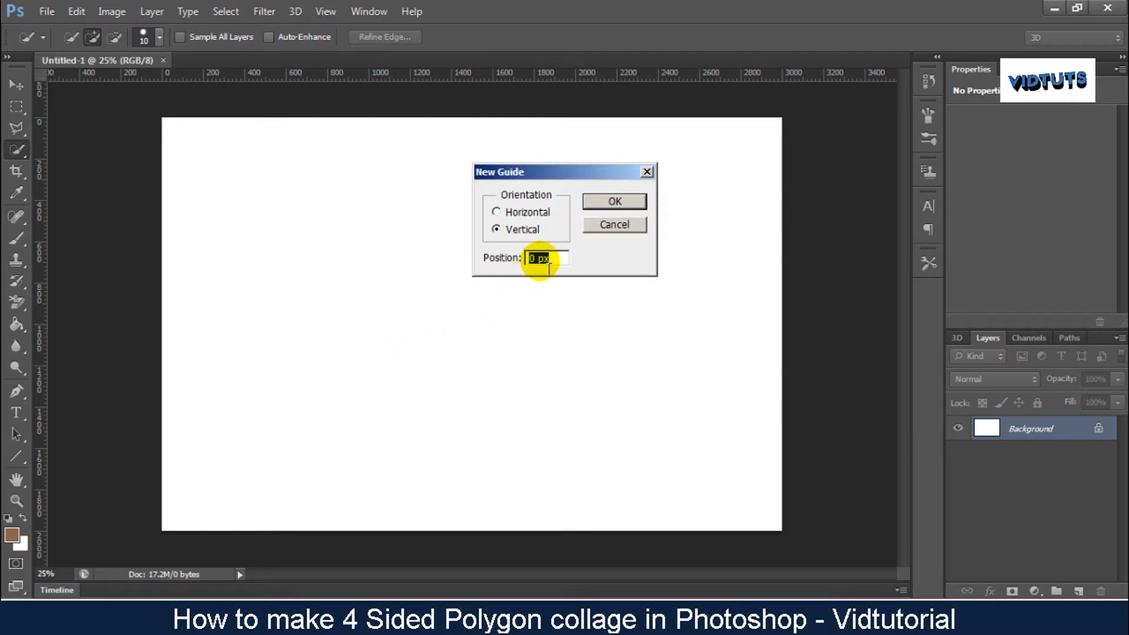
text(500)
click(614, 202)
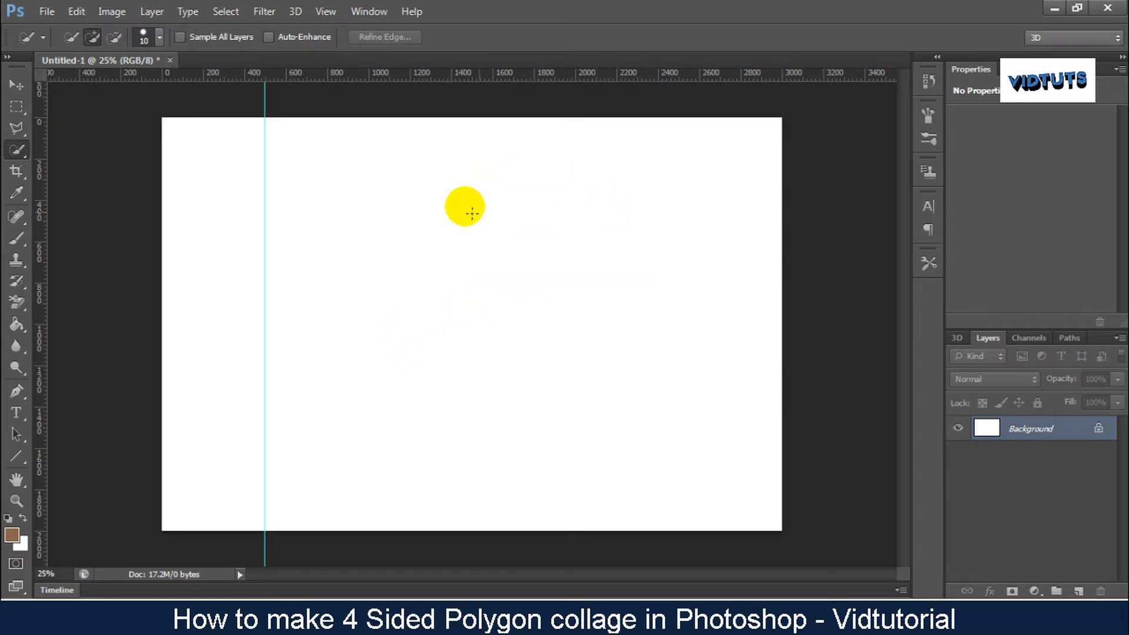
click(325, 12)
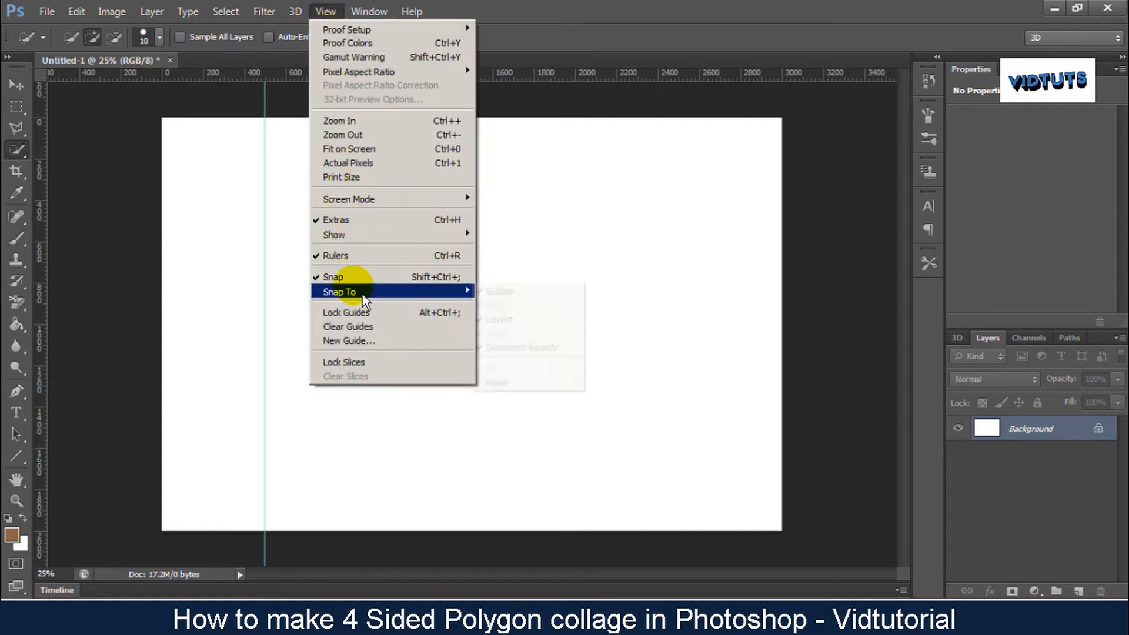
click(368, 347)
text(1000)
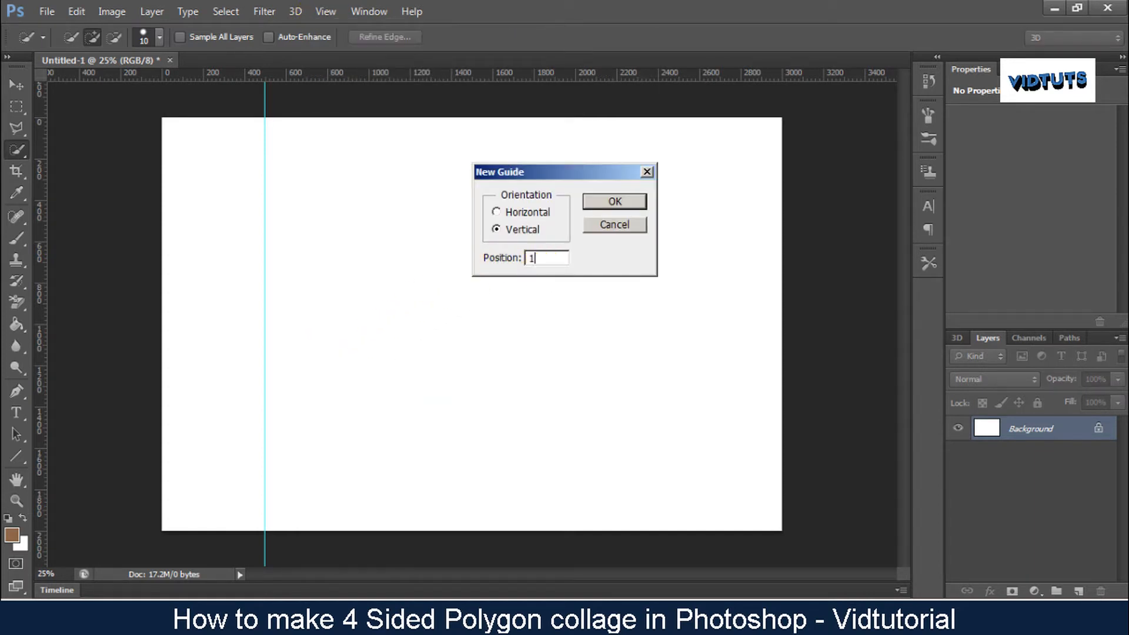
click(614, 205)
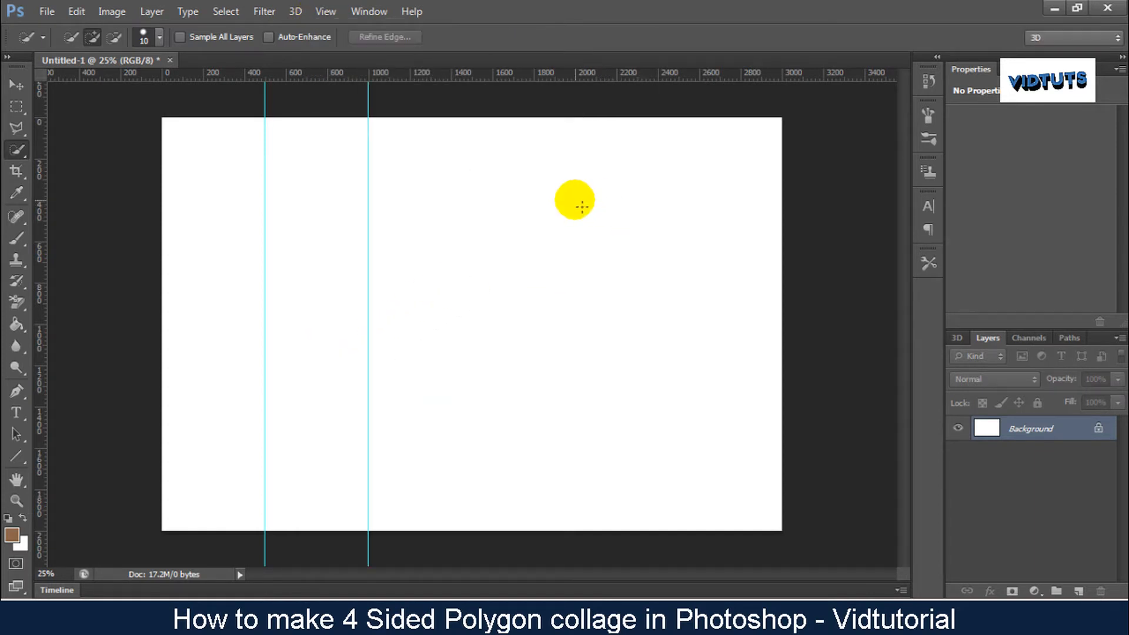
Add vertical guides at 1500 px and 2000 px.
click(325, 12)
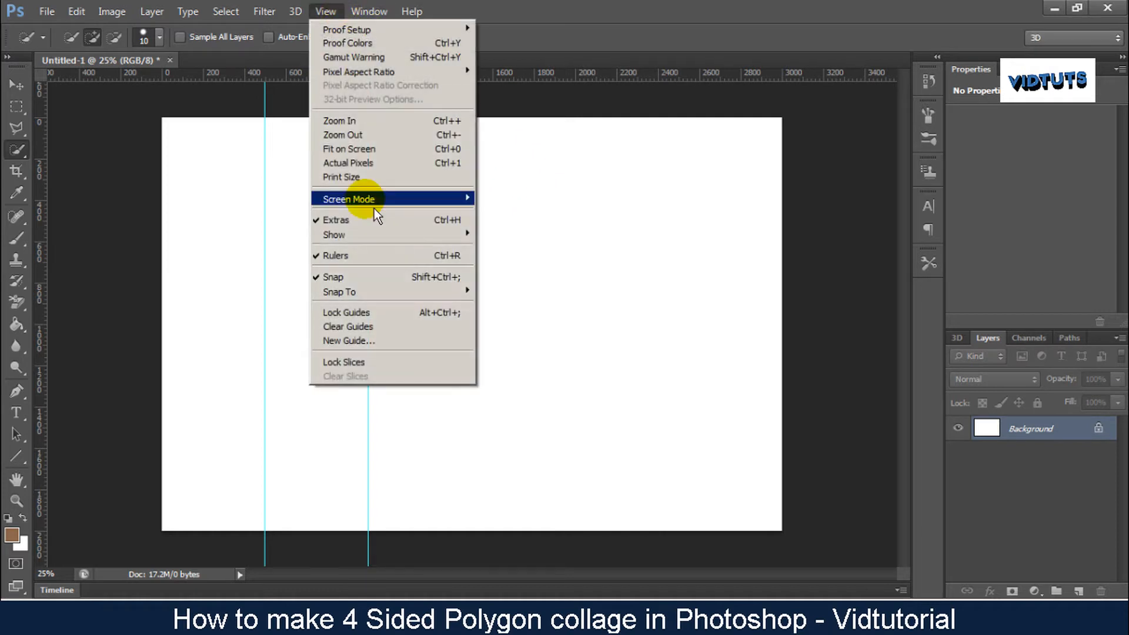
click(387, 341)
text(1500)
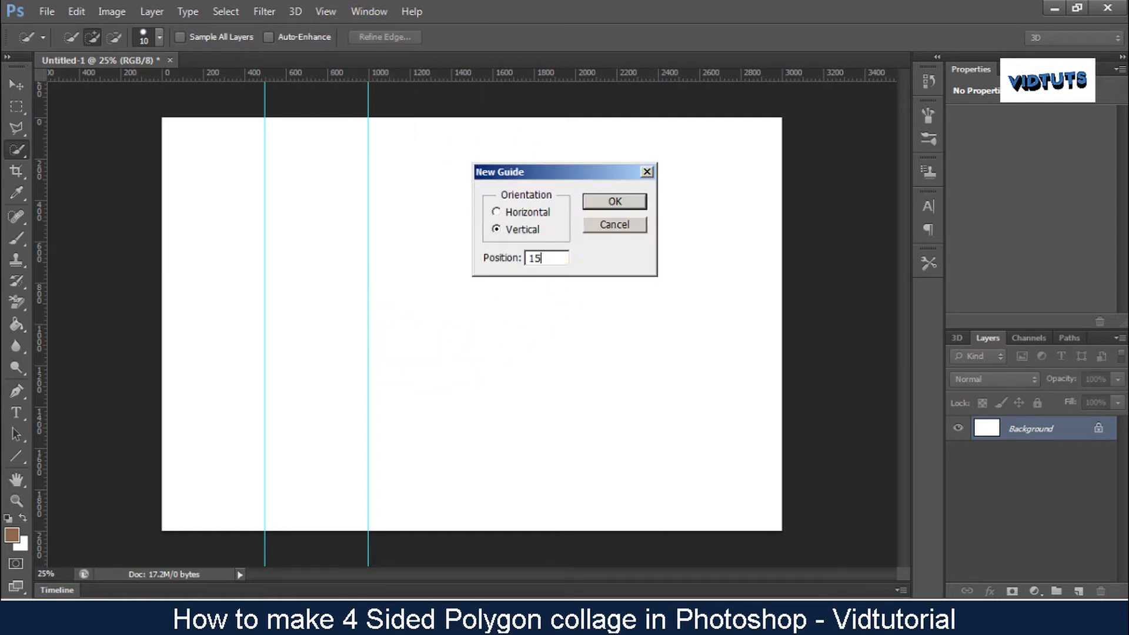
click(609, 201)
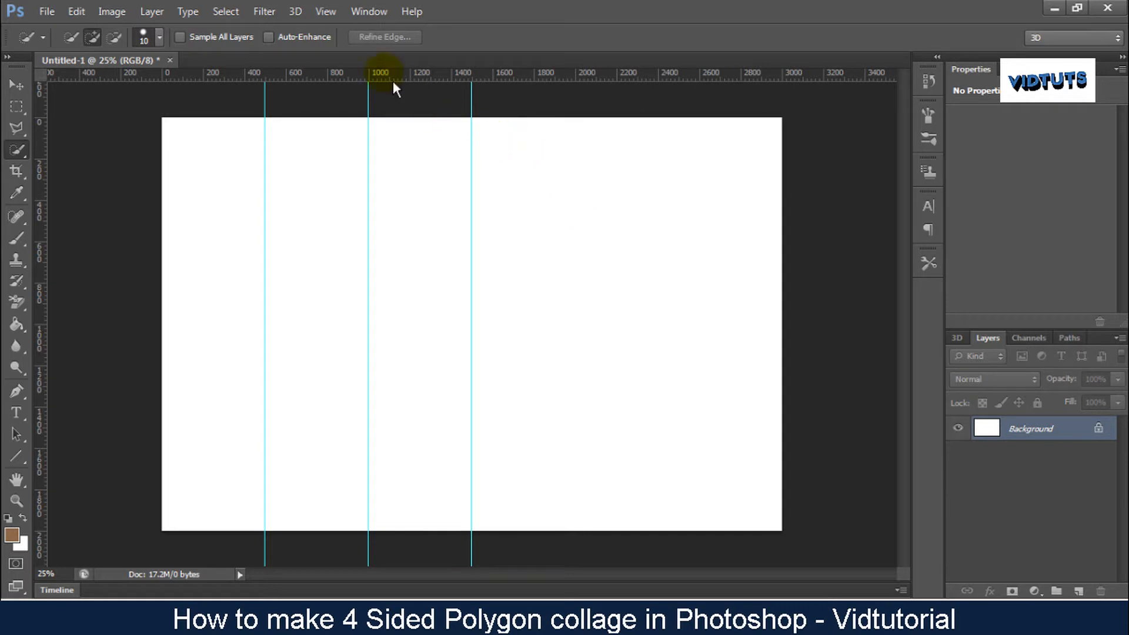
click(325, 12)
click(361, 348)
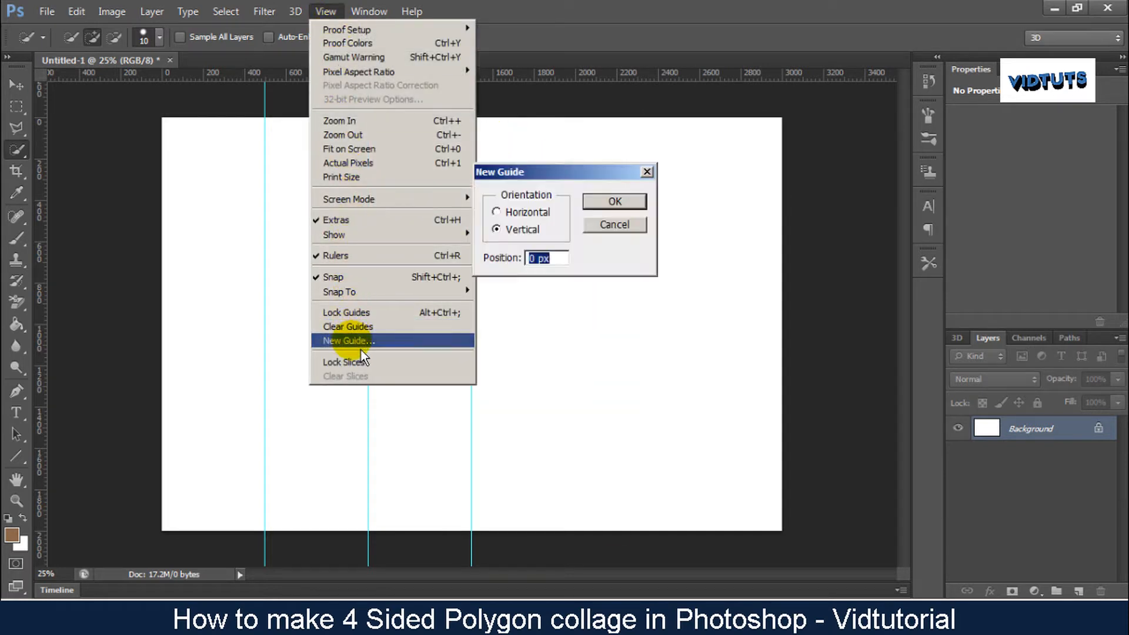
text(2000)
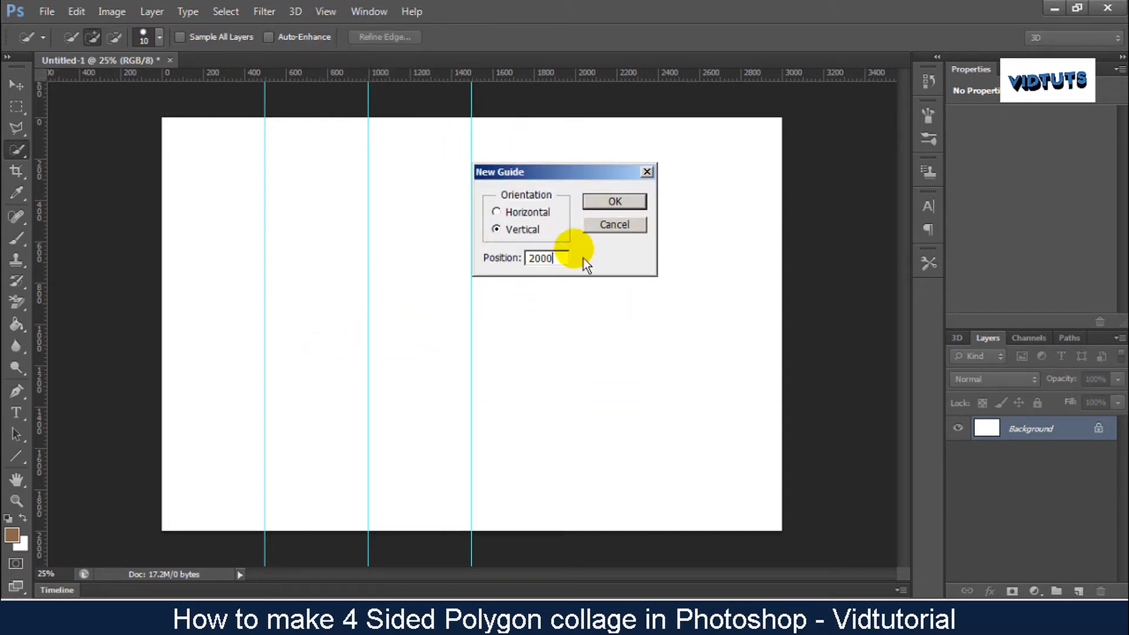
click(614, 202)
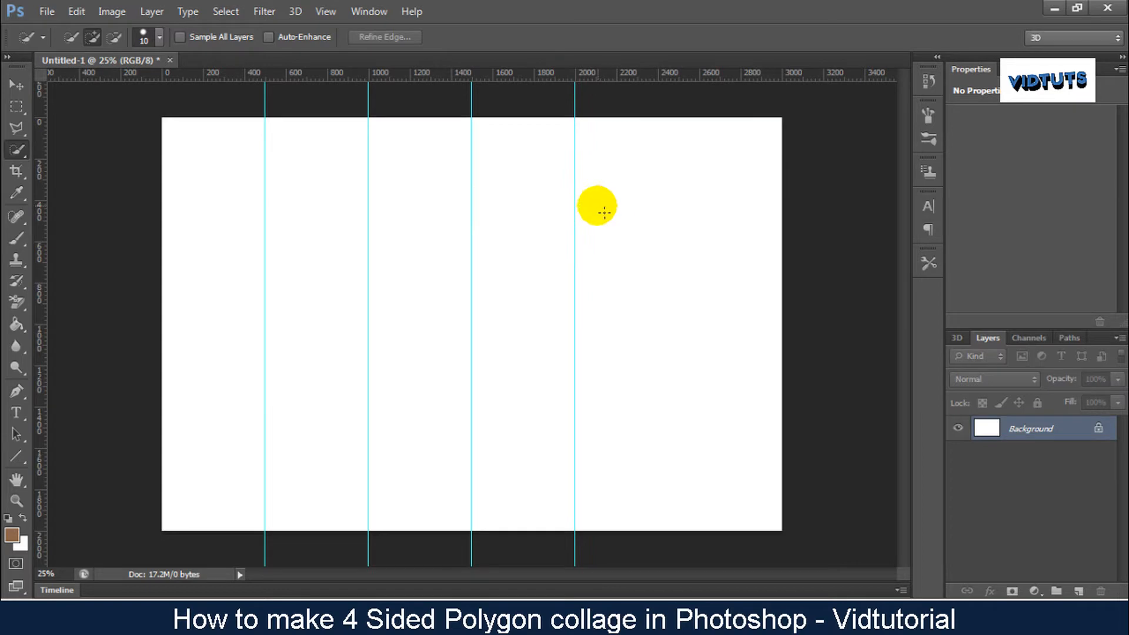
Add a vertical guide at 2500 px.
click(343, 13)
click(368, 345)
text(2500)
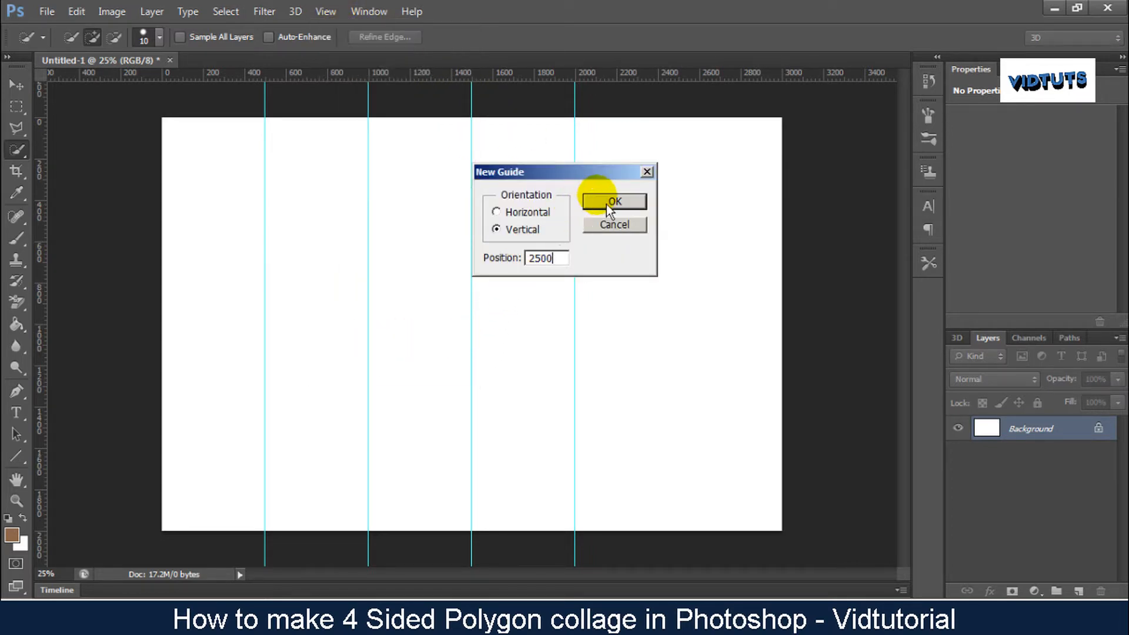
click(608, 206)
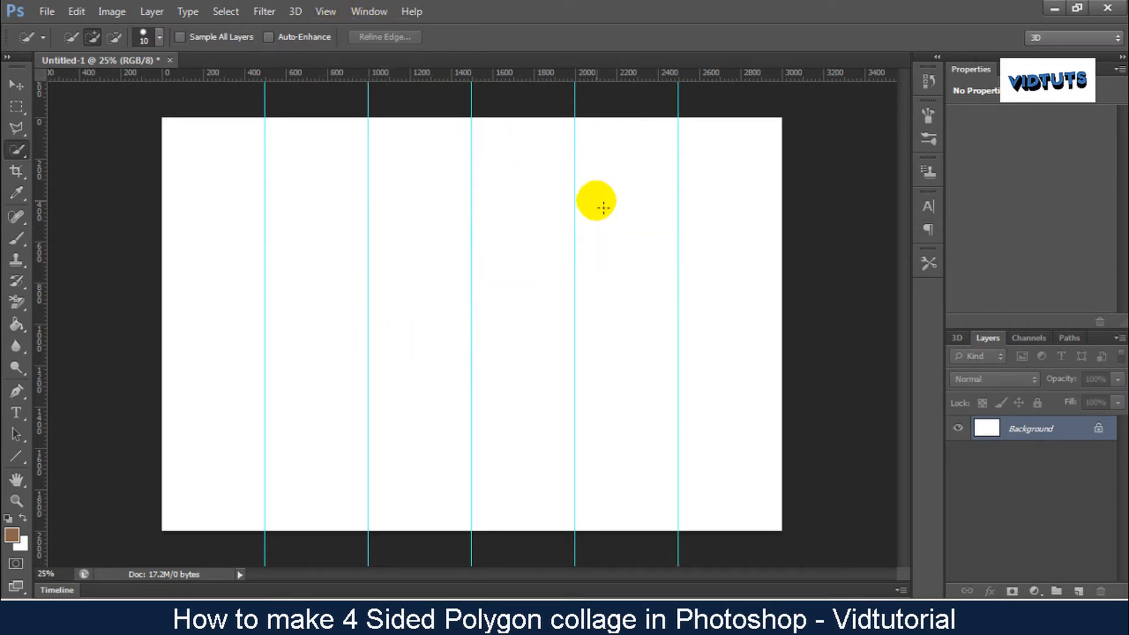
Add a horizontal guide at 500 px.
click(326, 11)
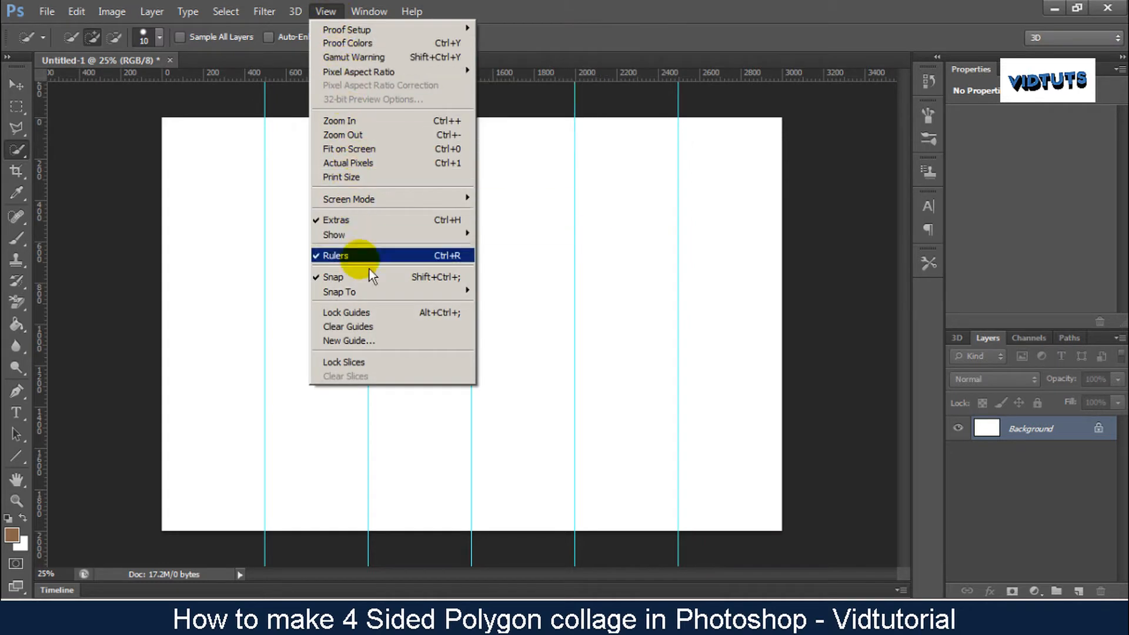
click(370, 343)
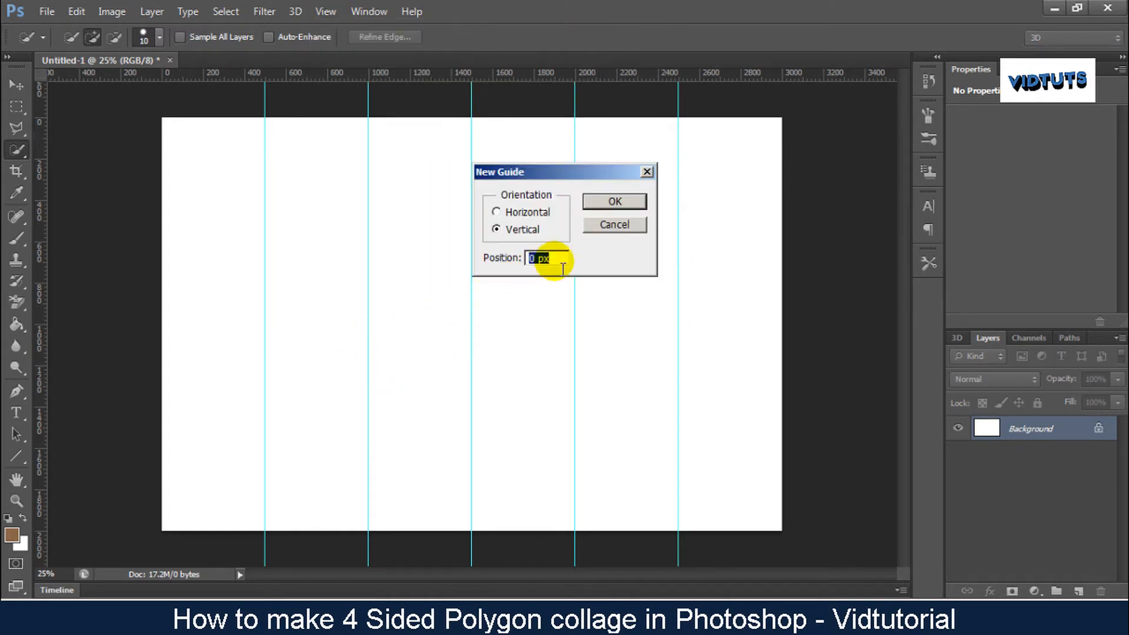
text(500)
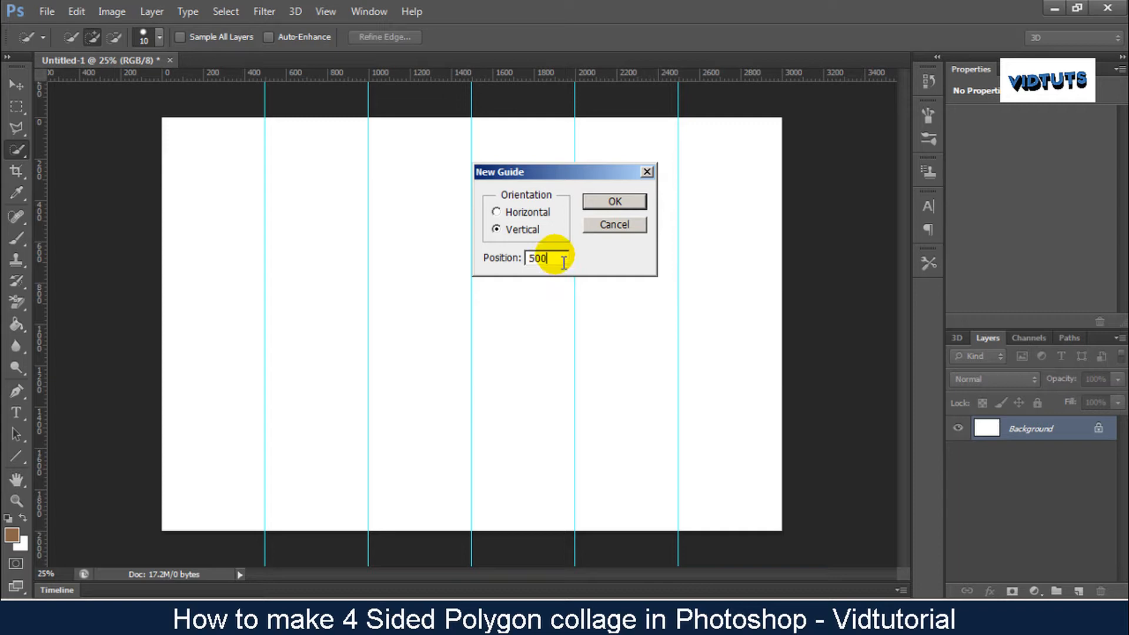
click(534, 219)
click(605, 203)
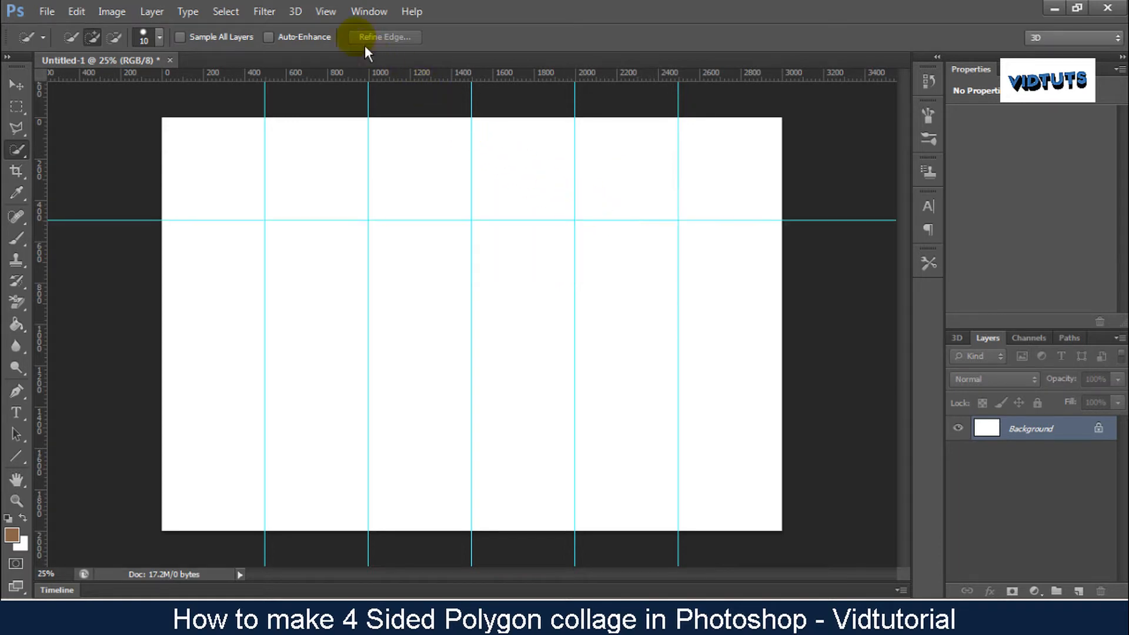
Add horizontal guides at 1000 px and 1500 px.
click(325, 11)
click(362, 340)
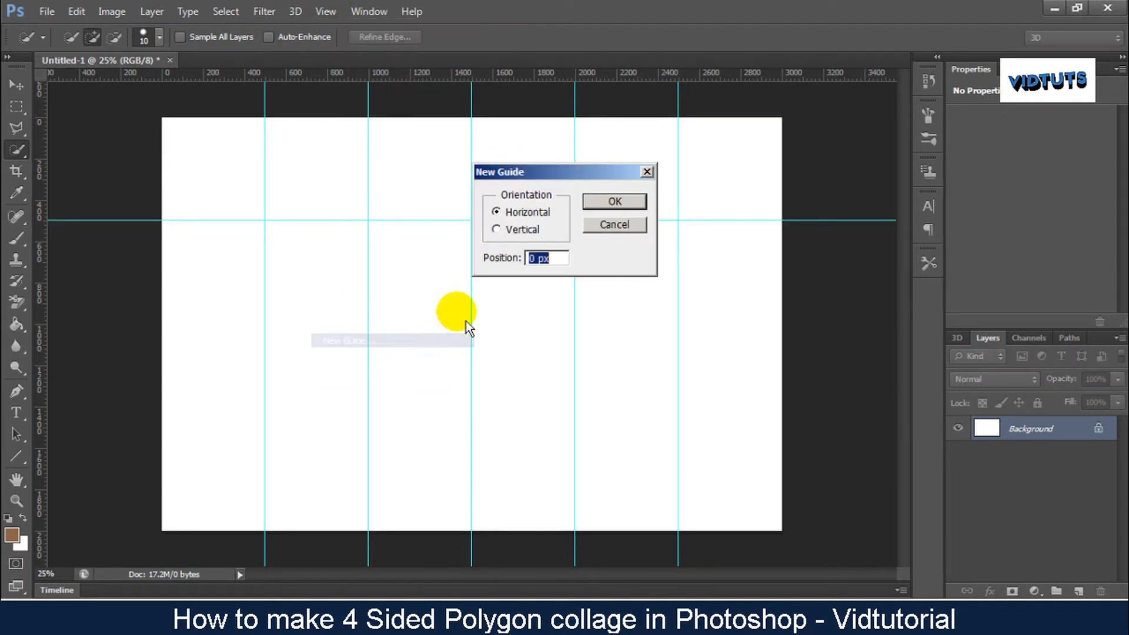
text(1000)
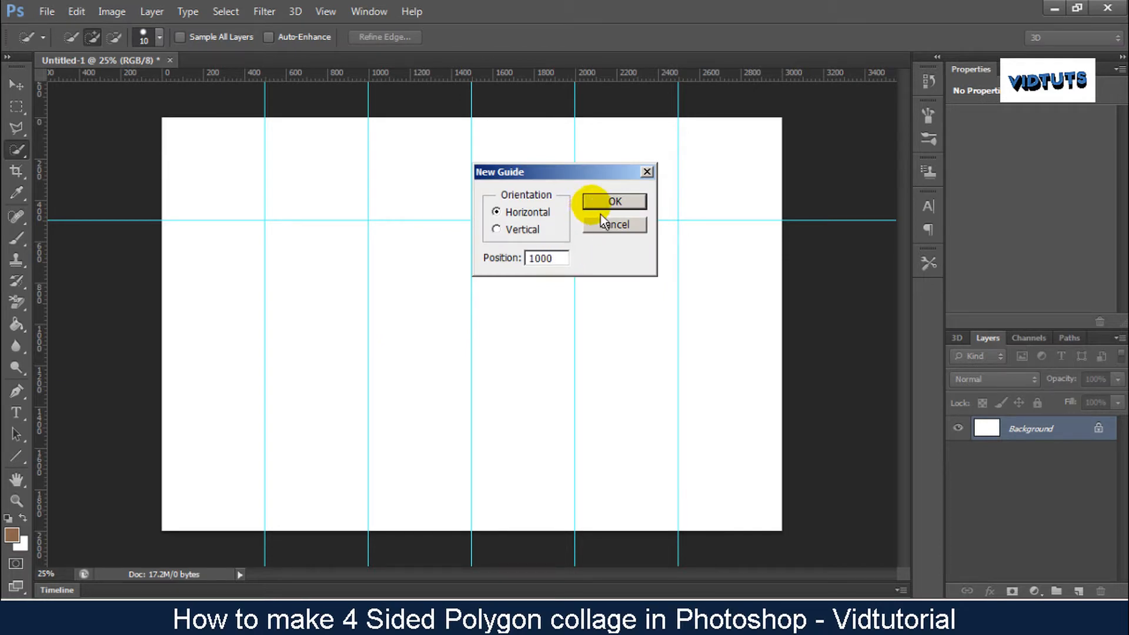
click(600, 209)
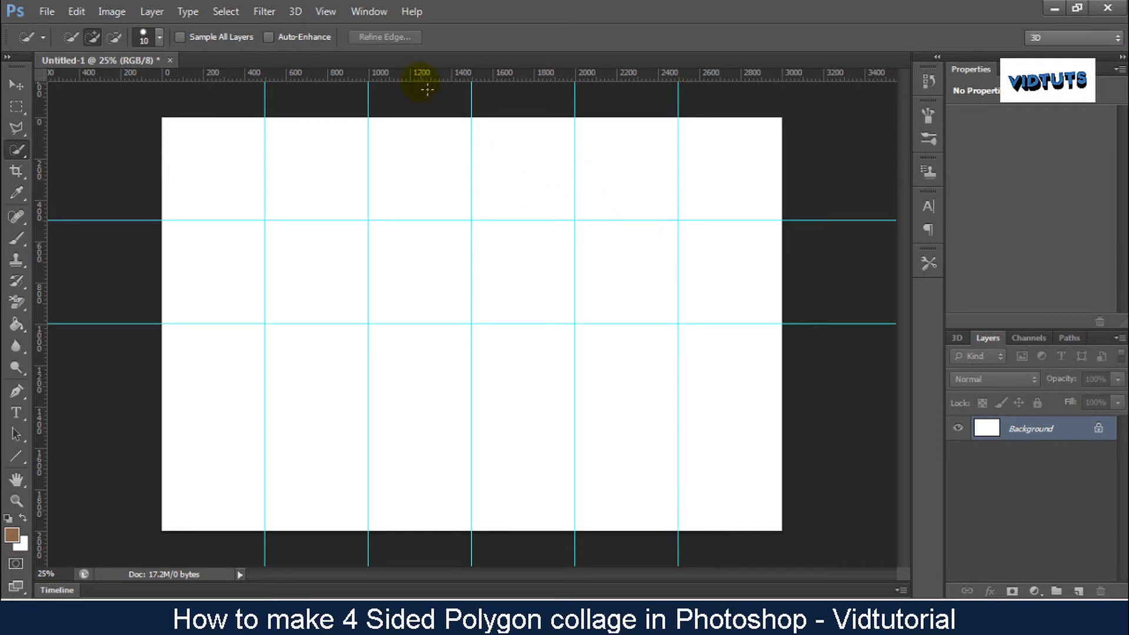
click(325, 11)
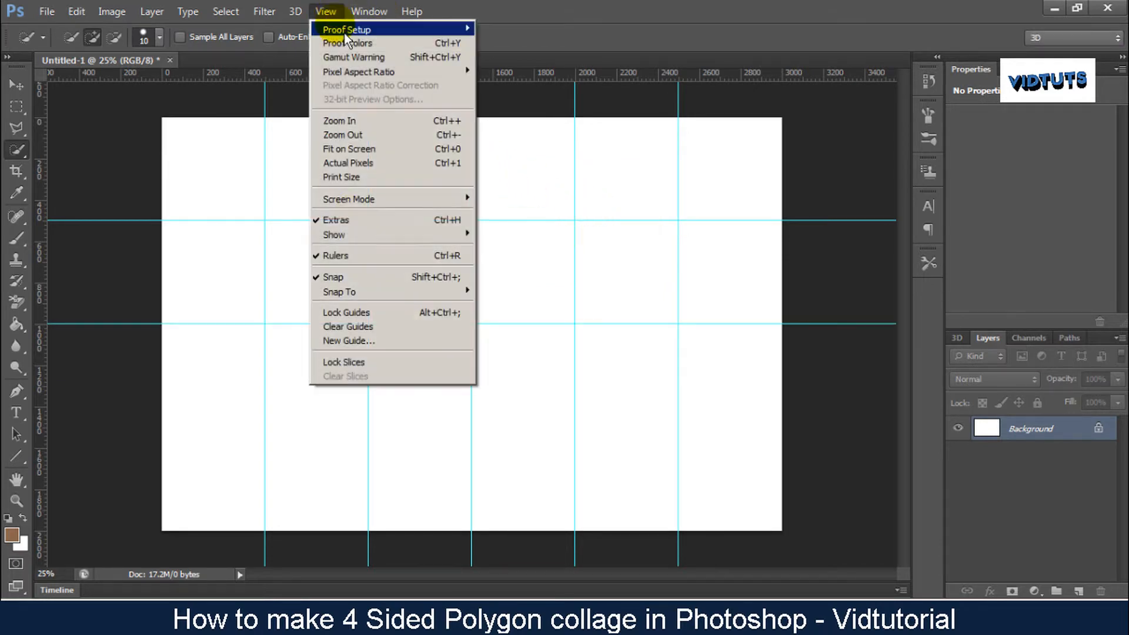
click(365, 346)
text(150)
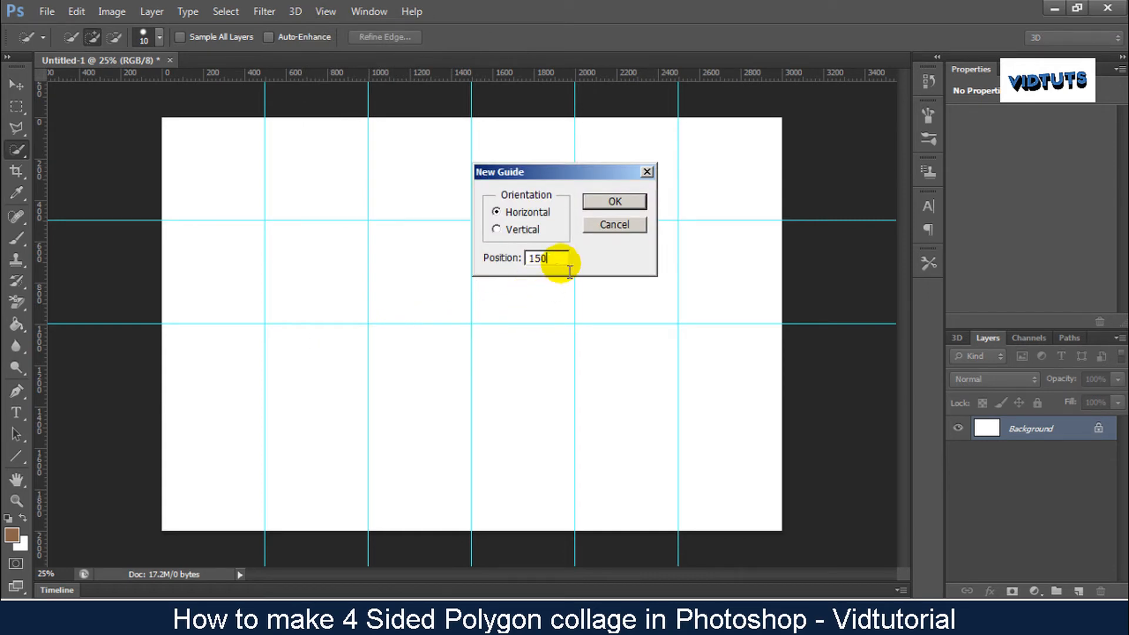
text(0)
click(615, 201)
key(v)
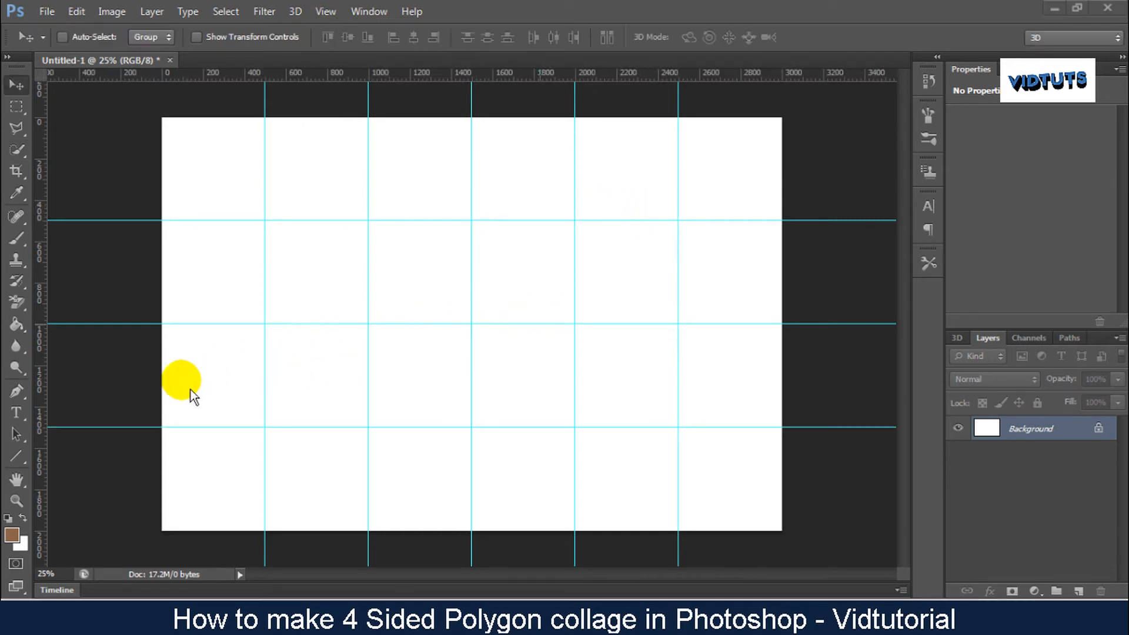
Draw a light gray four-sided polygon, 1000 x 1000 px, as a diamond centred where the vertical and horizontal 1000 px guides cross.
click(27, 465)
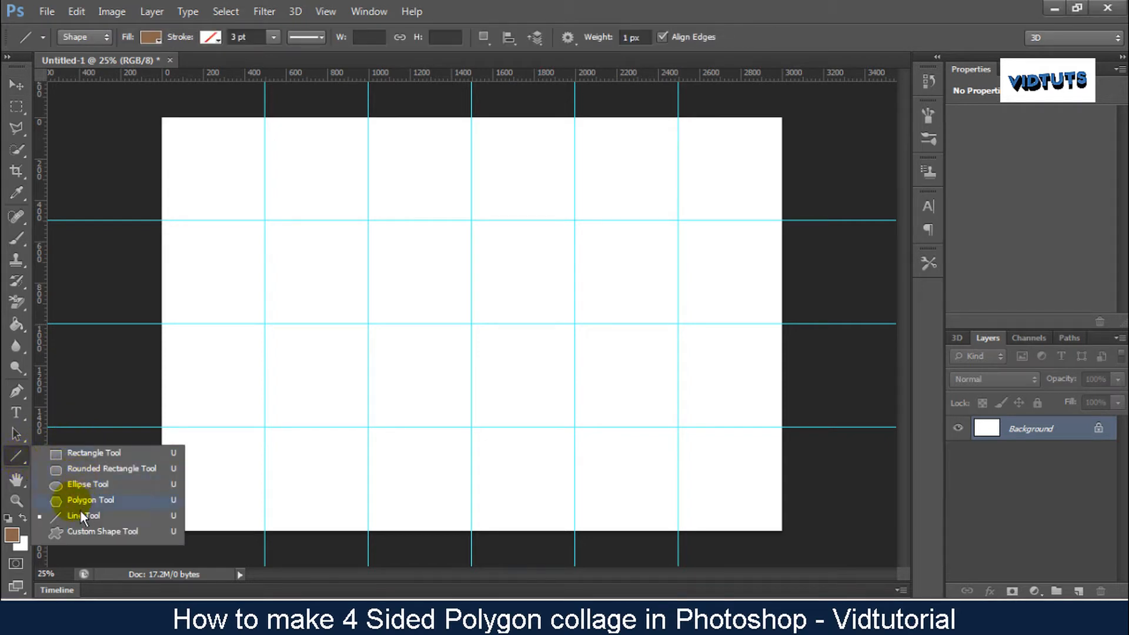
click(82, 501)
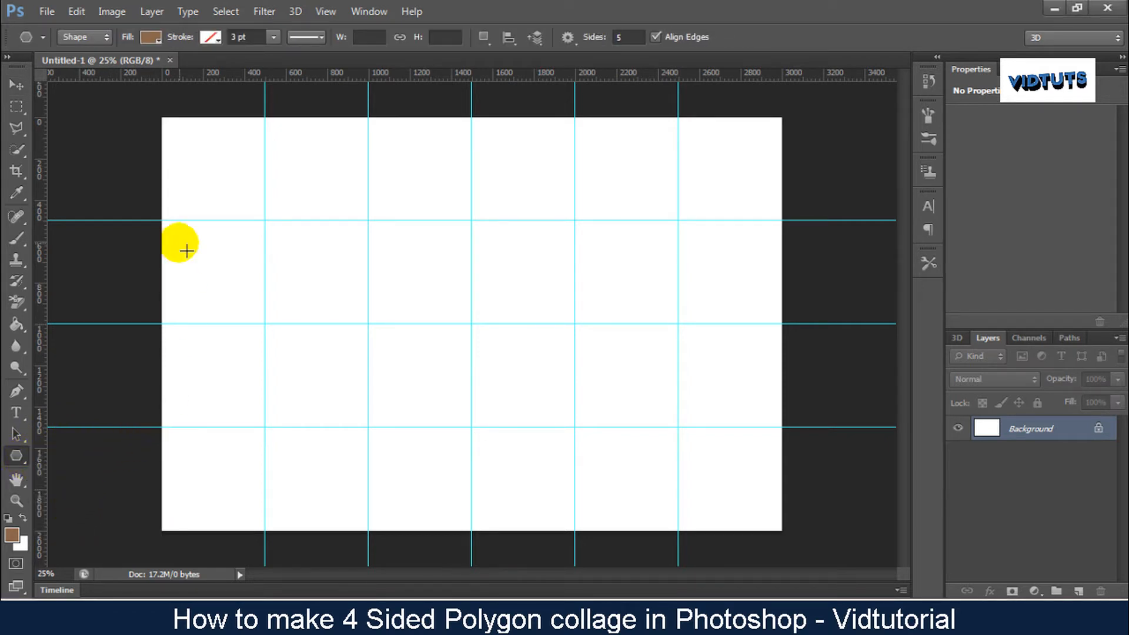
click(151, 37)
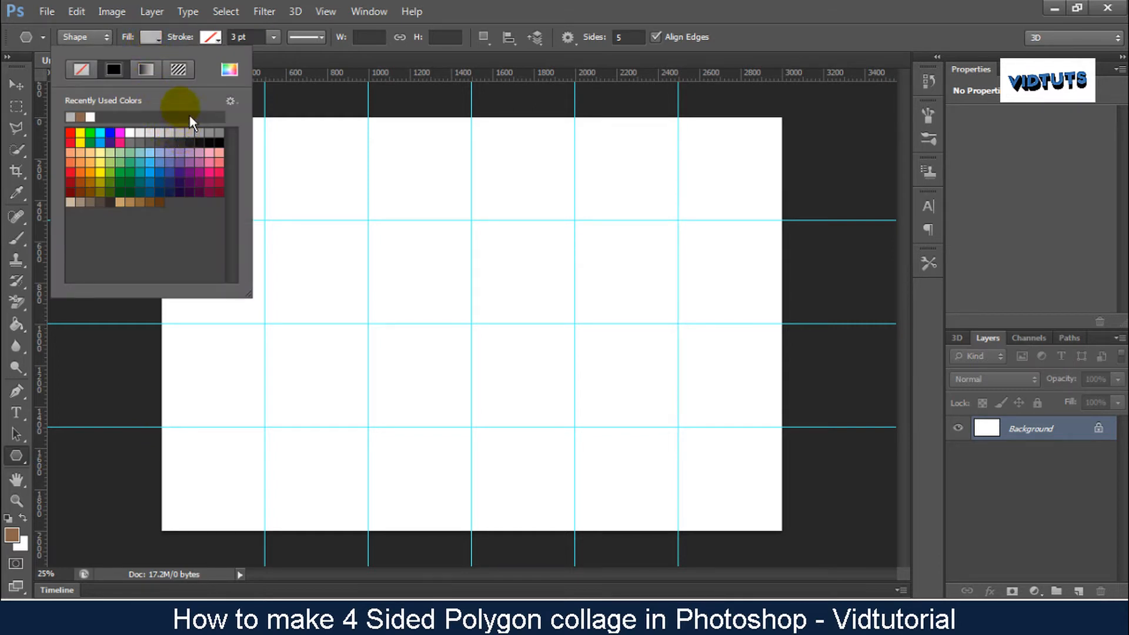
click(603, 38)
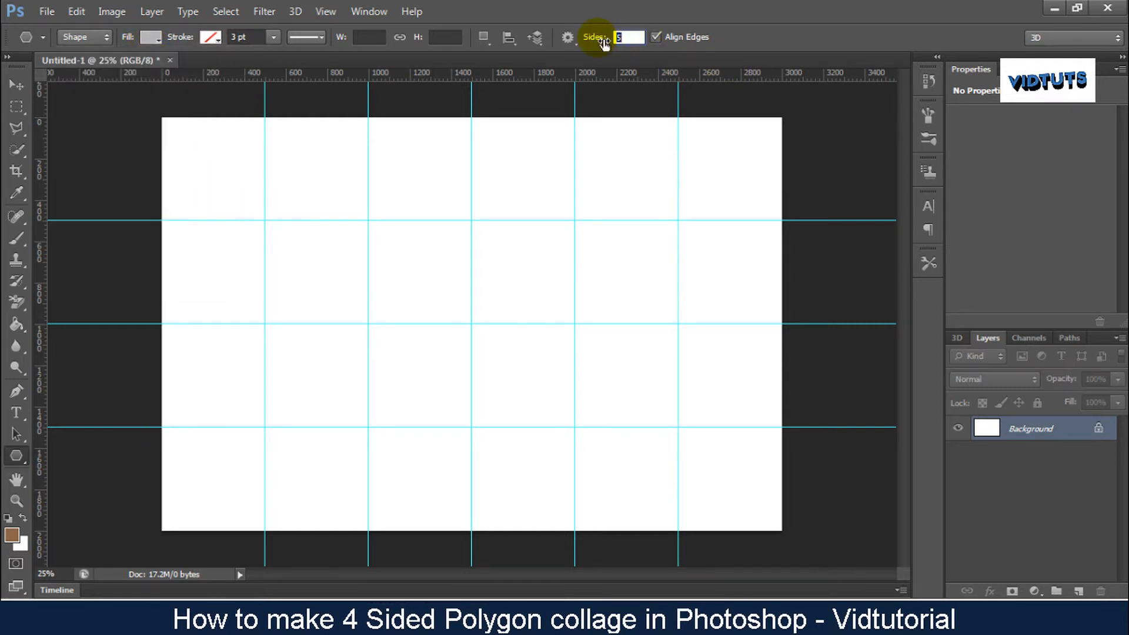
text(4)
key(Return)
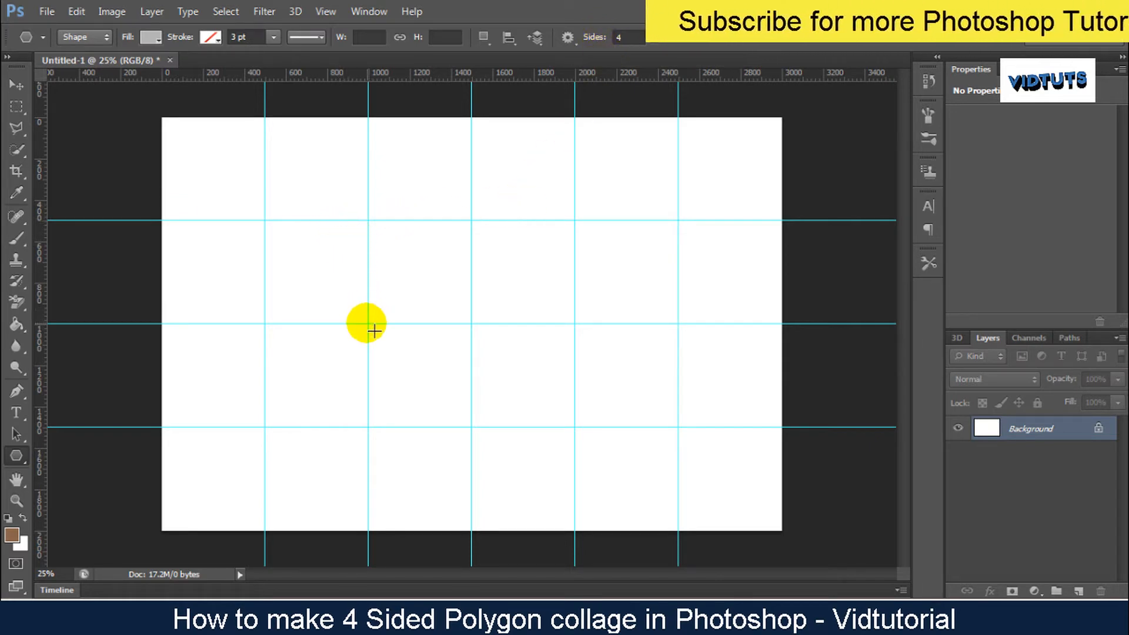
drag(368, 323, 377, 230)
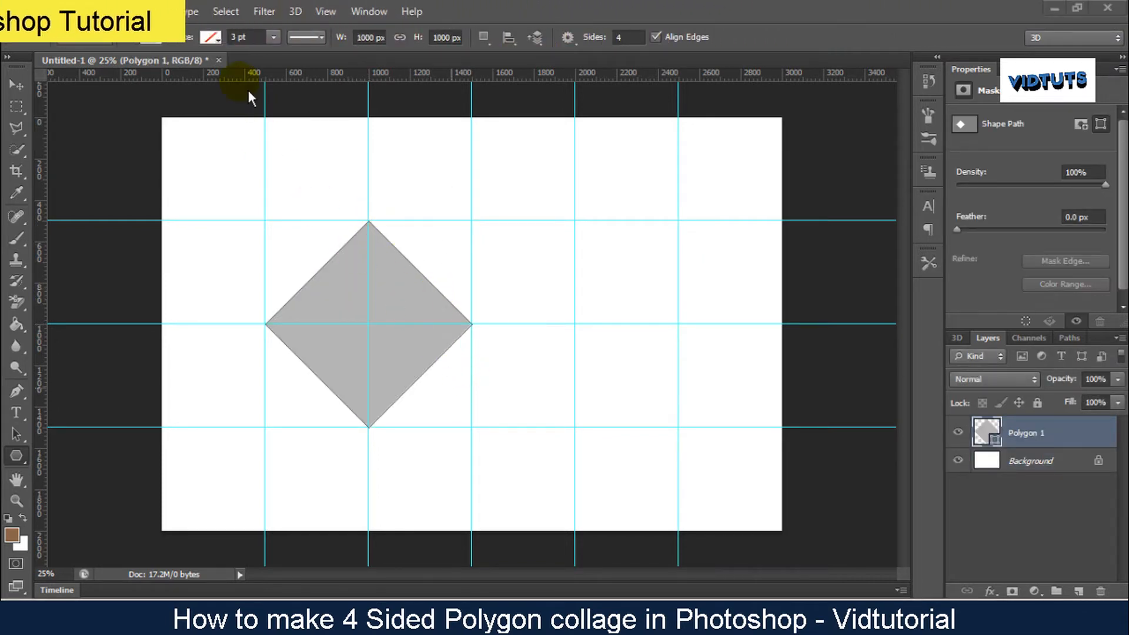
Give the diamond a white stroke 6 pt wide.
click(223, 43)
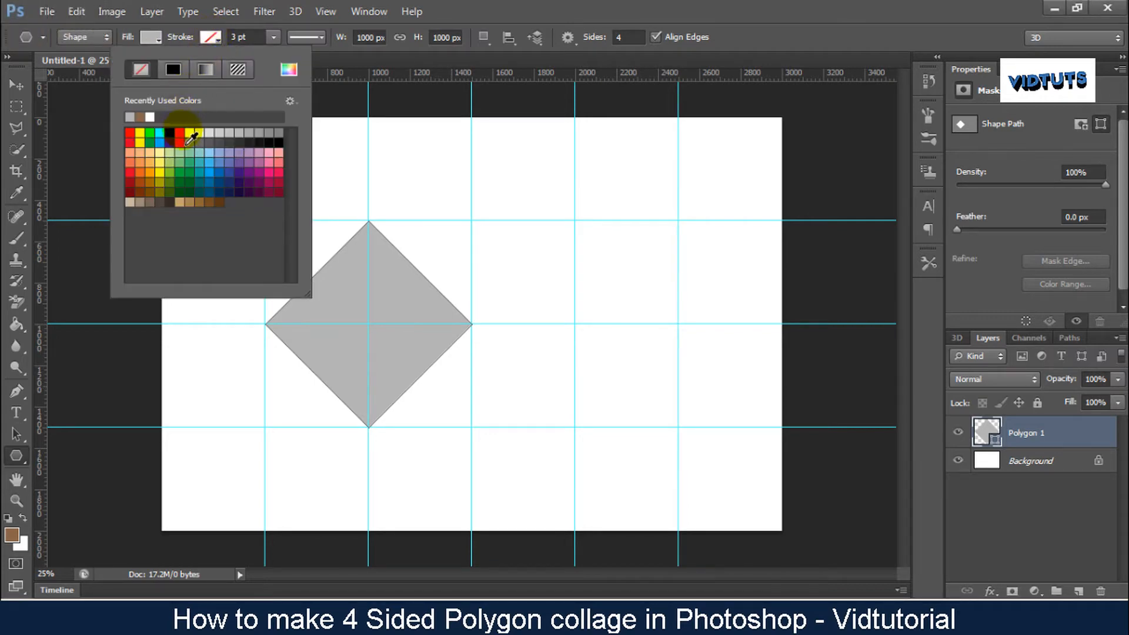
click(189, 132)
click(247, 37)
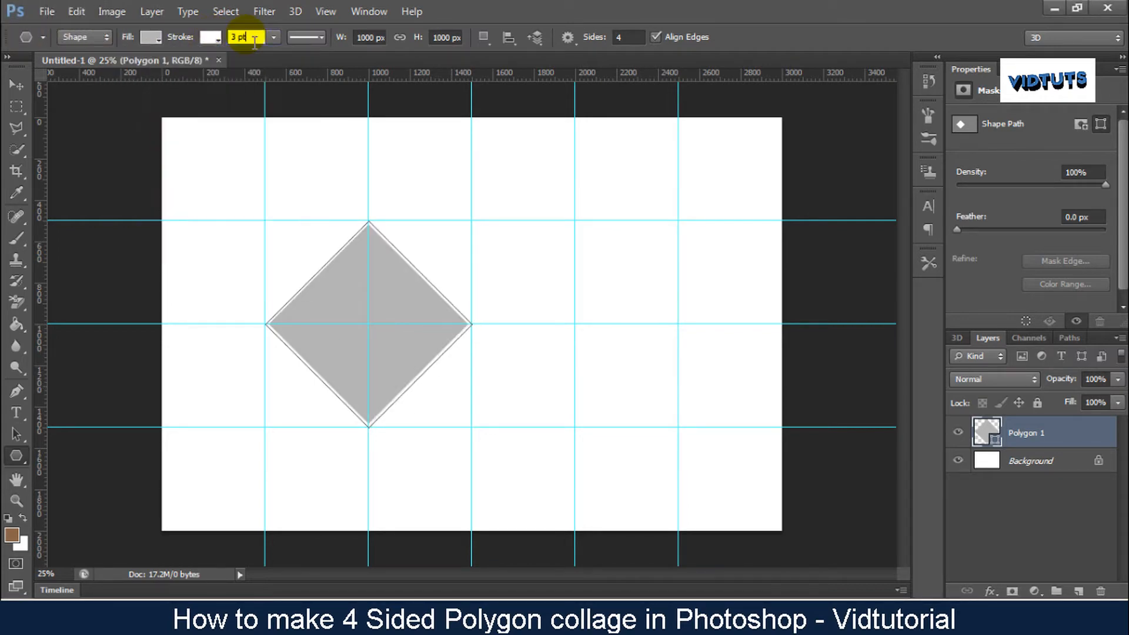
click(217, 41)
click(257, 38)
drag(247, 40, 214, 40)
key(Return)
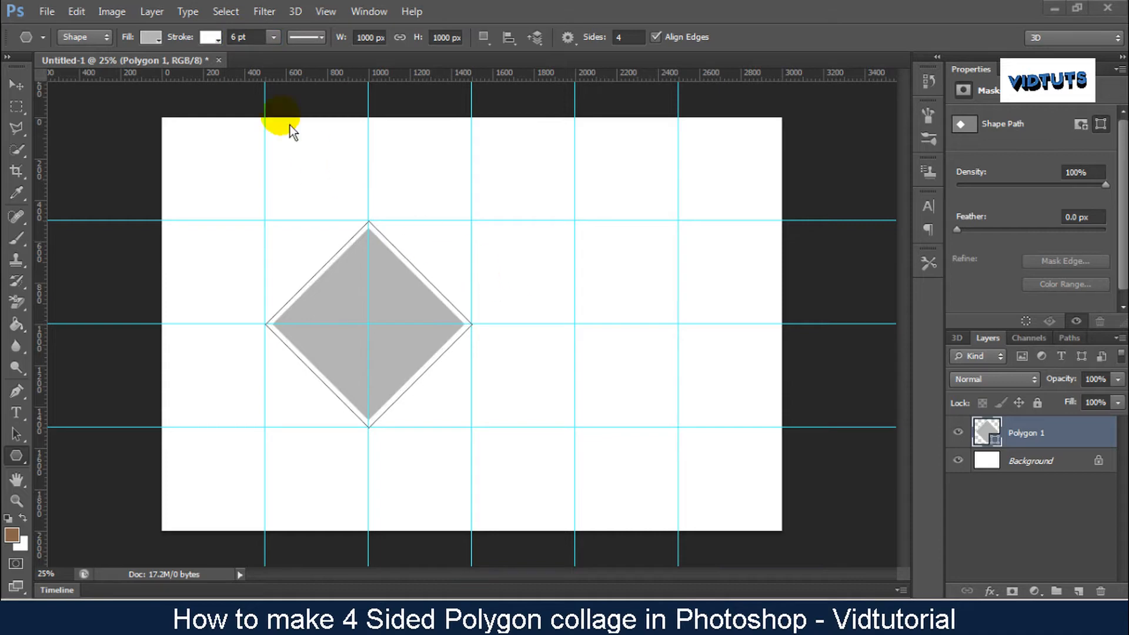
Duplicate the diamond's layer and move the copy up and left, next to the original's upper-left edge.
click(152, 11)
click(176, 41)
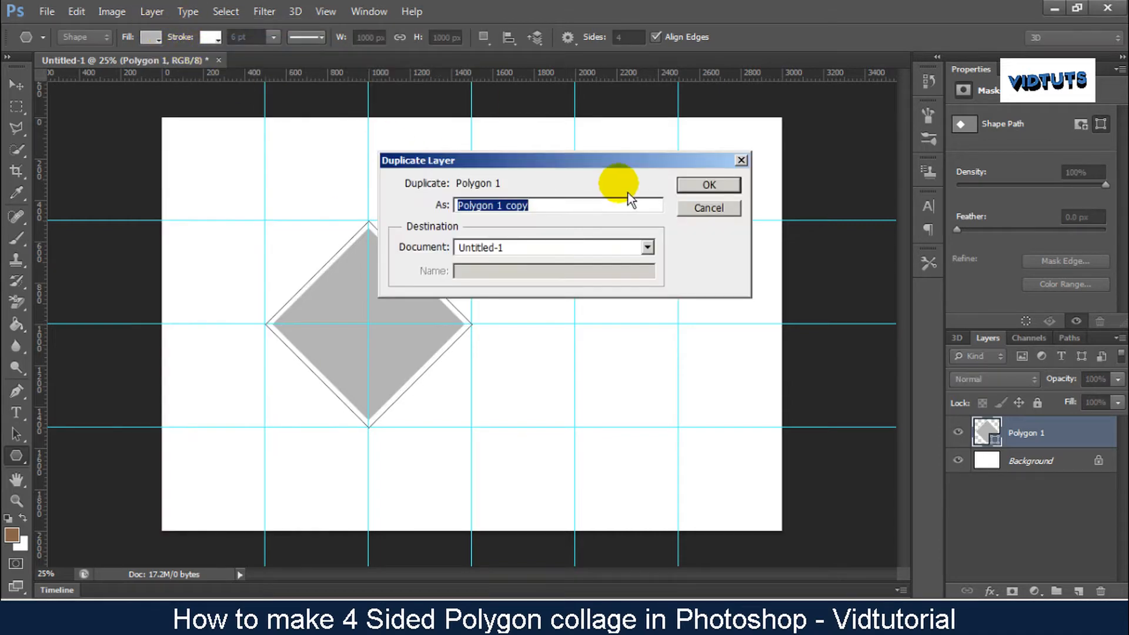
click(700, 187)
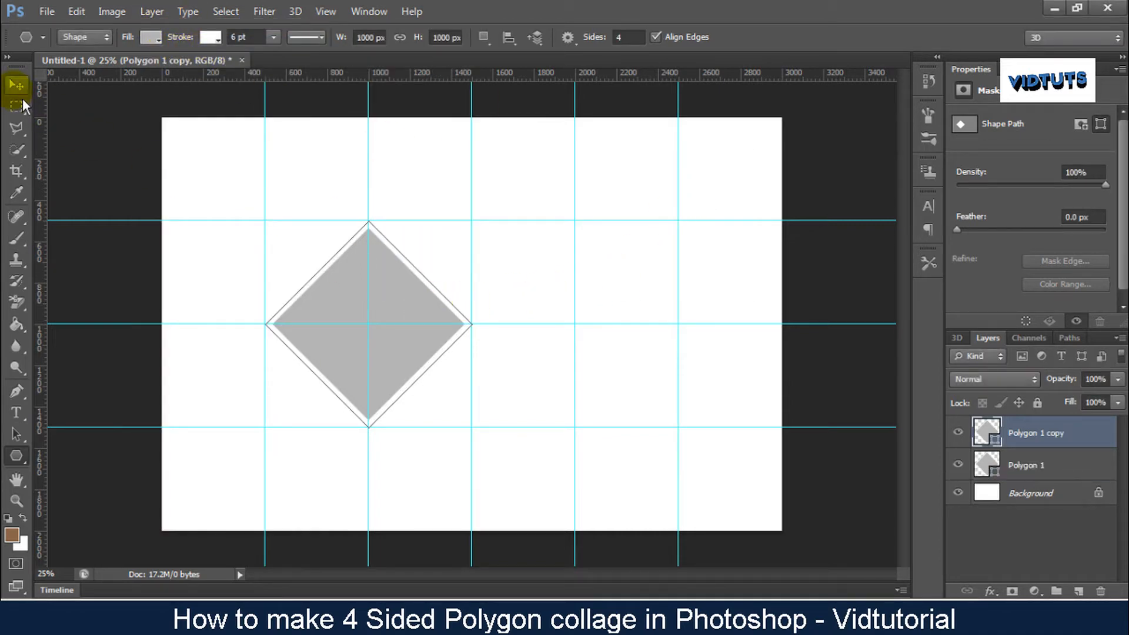
click(16, 85)
drag(399, 354, 286, 232)
Scale the diamond copy to 71% and place its centre at about X 589 px, Y 585 px, against the large diamond's upper-left edge.
click(86, 13)
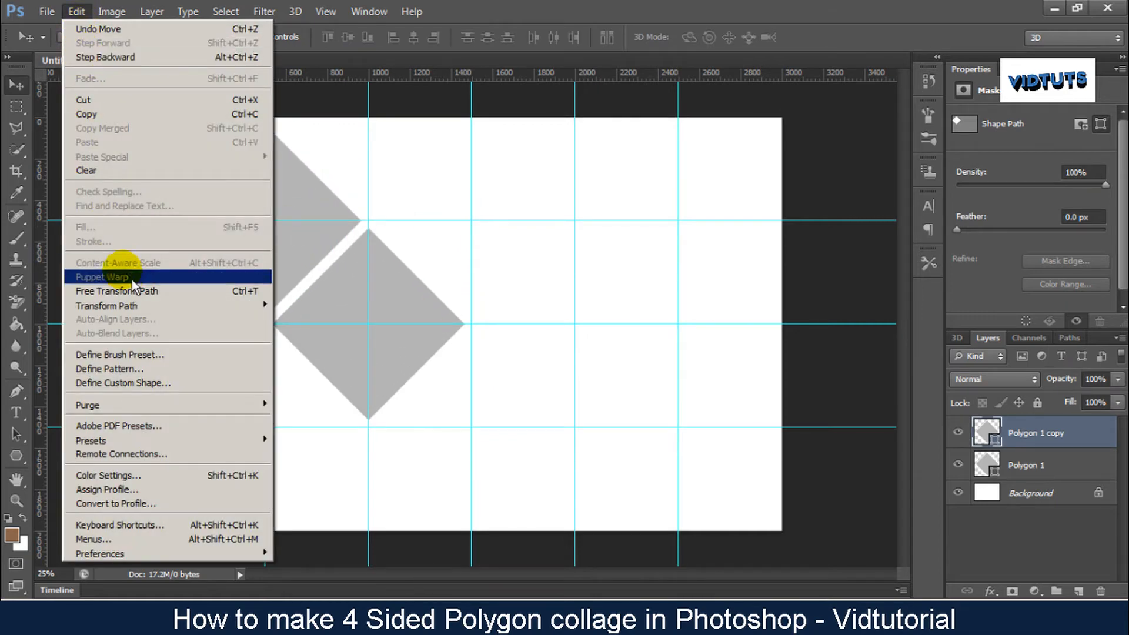
click(111, 289)
mouse_move(302, 196)
mouse_down()
mouse_move(378, 232)
mouse_move(294, 198)
mouse_up()
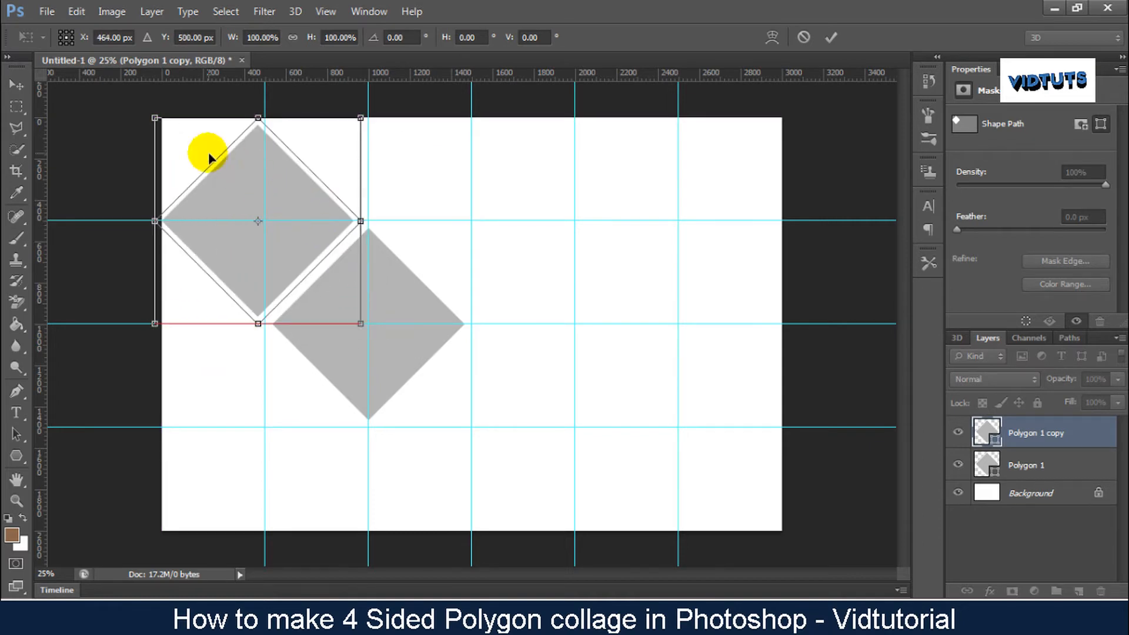
drag(159, 122, 219, 193)
mouse_move(272, 244)
mouse_down()
mouse_move(263, 231)
mouse_move(265, 250)
mouse_up()
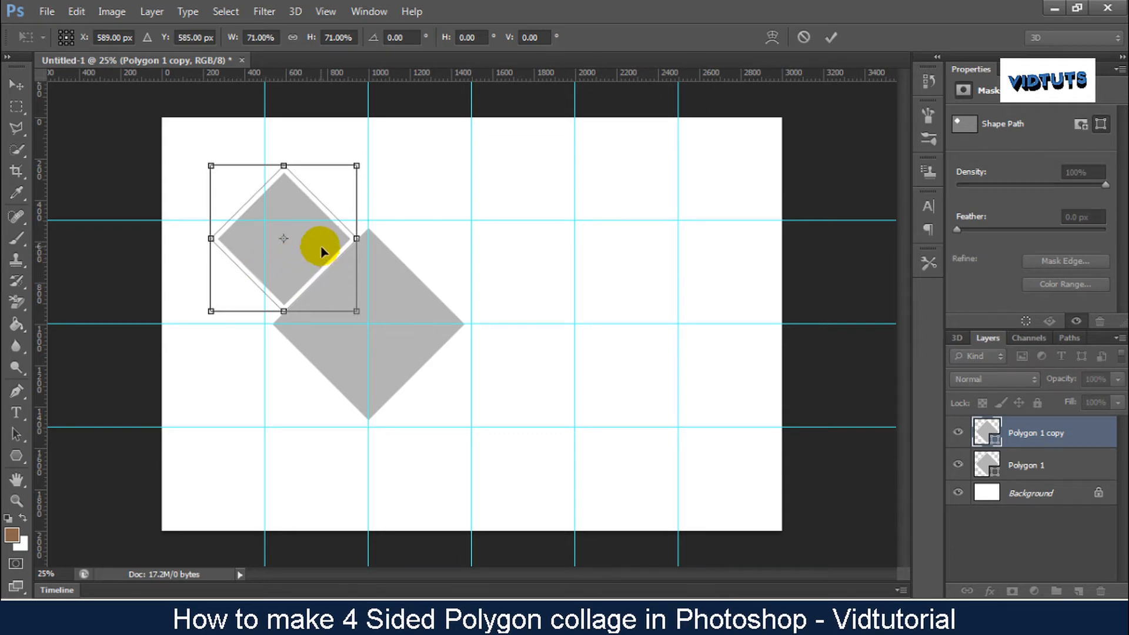
click(830, 37)
Duplicate the small diamond three times and place the copies against the large diamond's other three edges.
drag(302, 249, 283, 419)
key(ctrl+j)
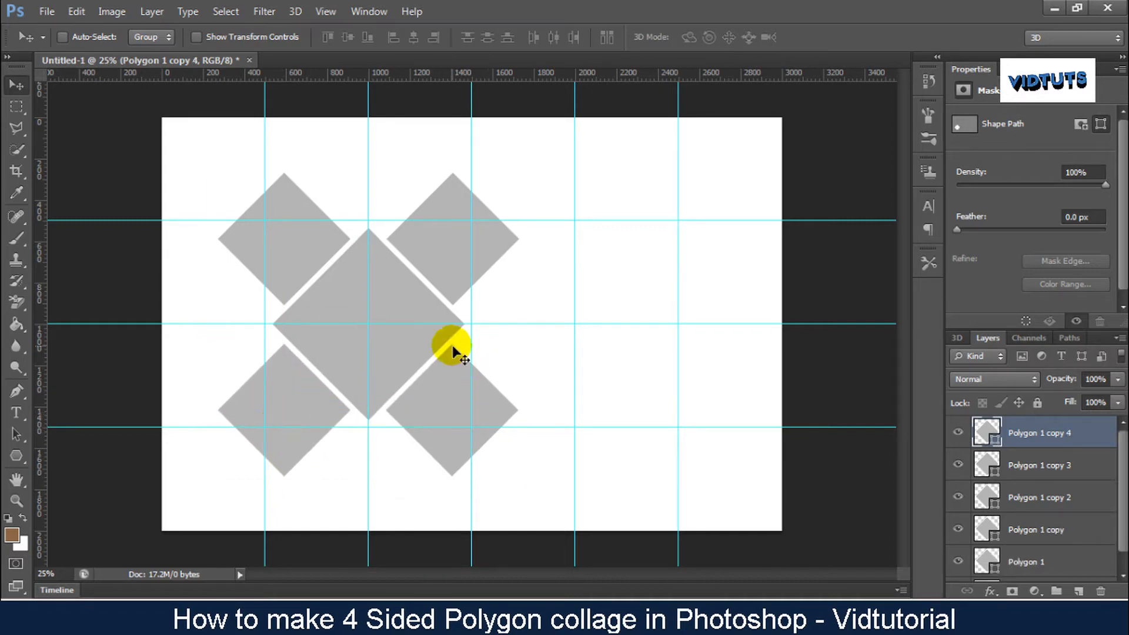
Duplicate all five diamonds together and move the copies right until the large one is centred on the 2500 px vertical guide.
ctrl+click(1068, 466)
ctrl+click(1058, 497)
ctrl+click(1058, 529)
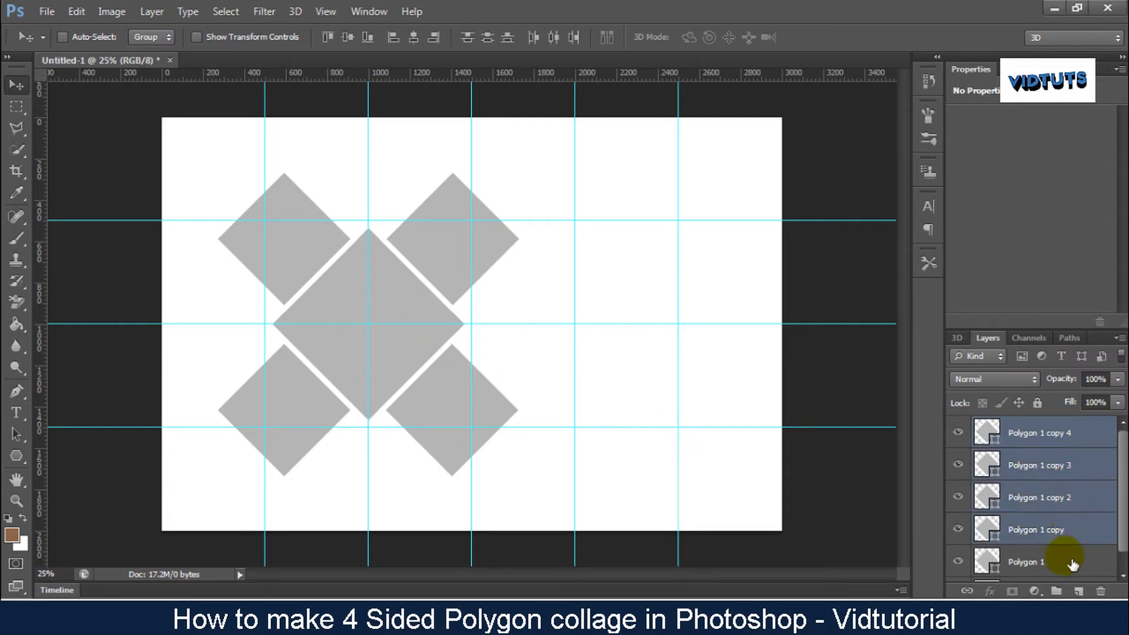
ctrl+click(1071, 562)
scroll(1070, 541, down, 1)
scroll(1071, 496, up, 1)
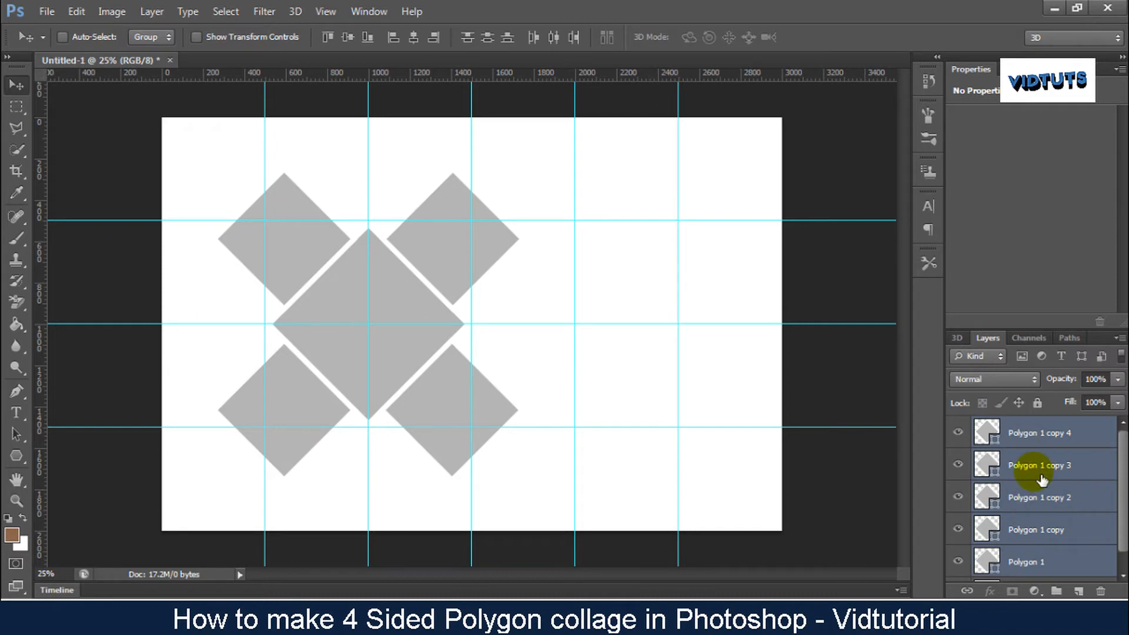
key(ctrl+j)
drag(485, 349, 688, 323)
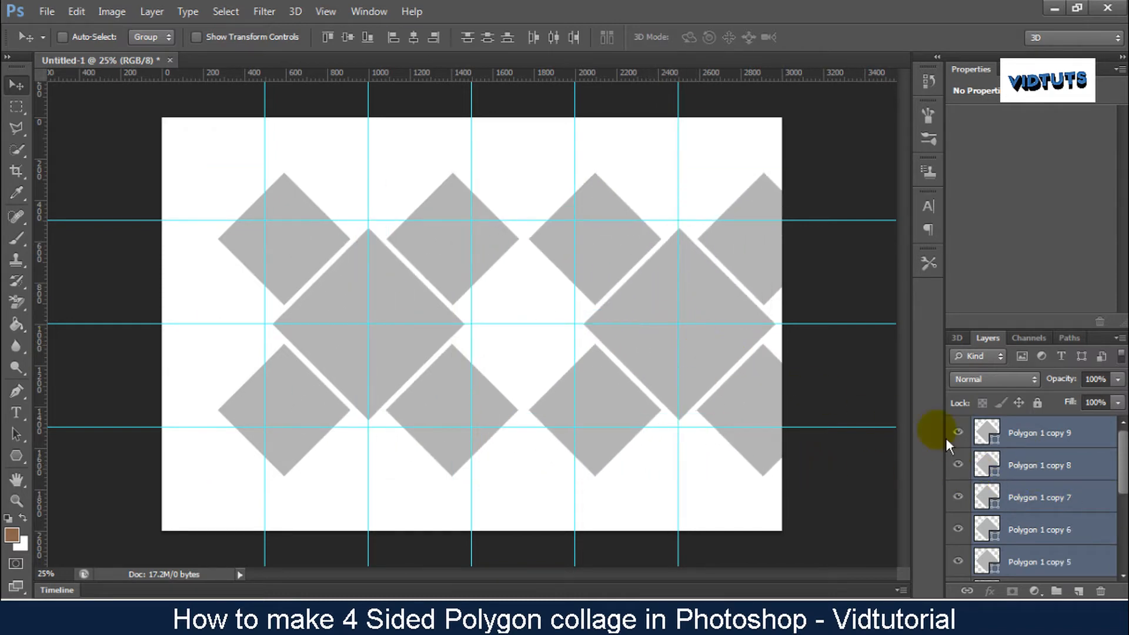
Identify and delete the upper-left small diamond of the duplicated set.
click(988, 560)
click(958, 561)
click(958, 562)
click(958, 529)
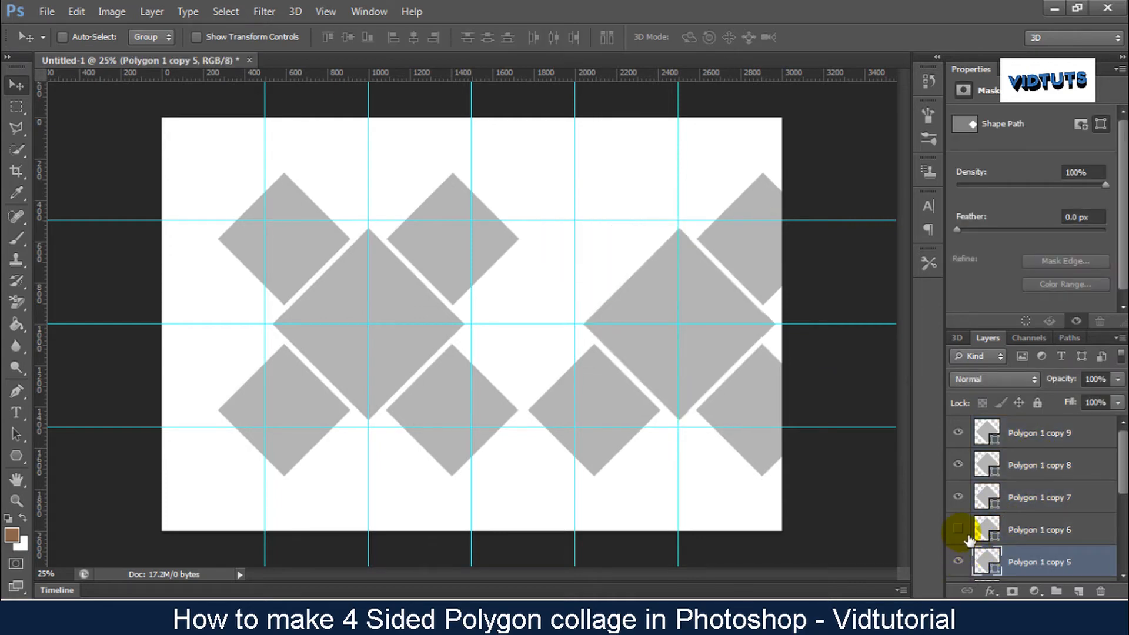
click(958, 529)
click(1026, 530)
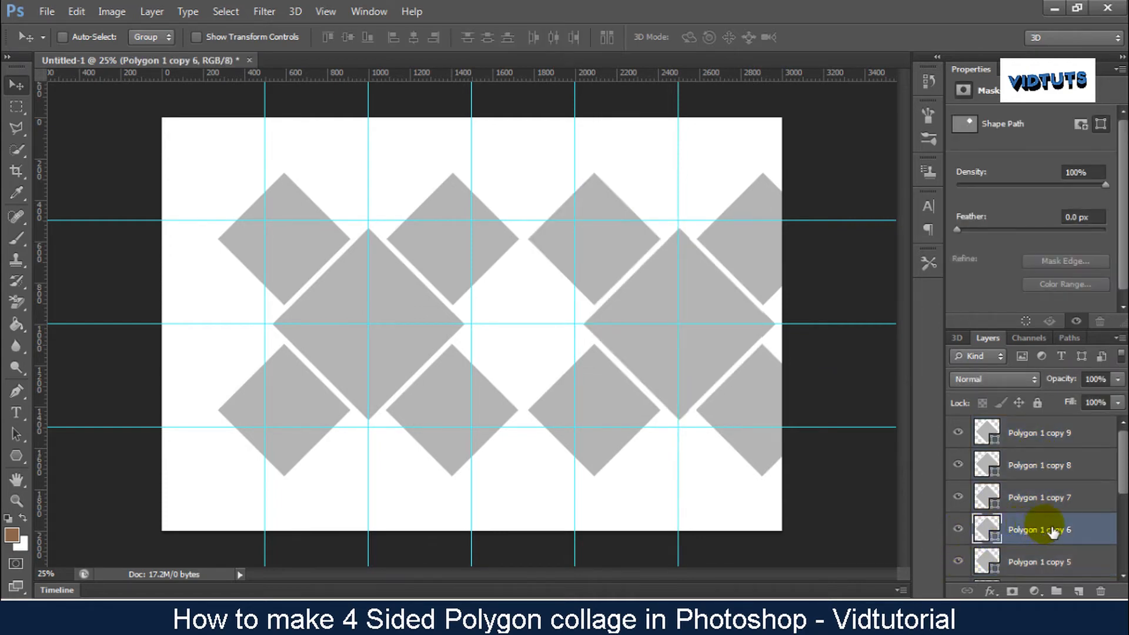
right_click(1053, 532)
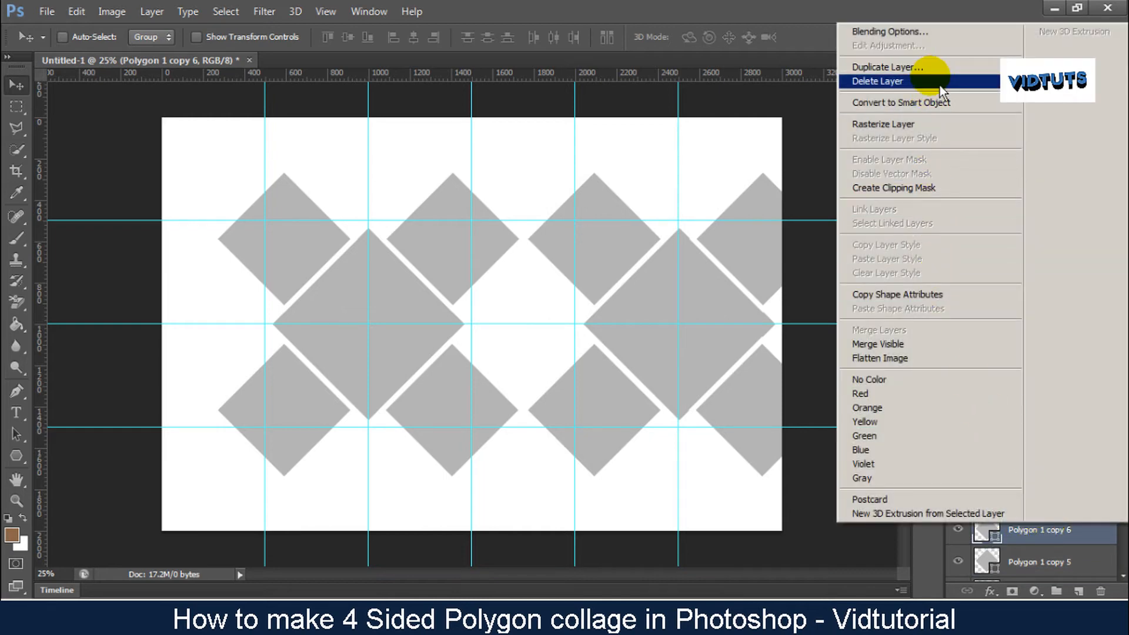
click(940, 85)
click(512, 228)
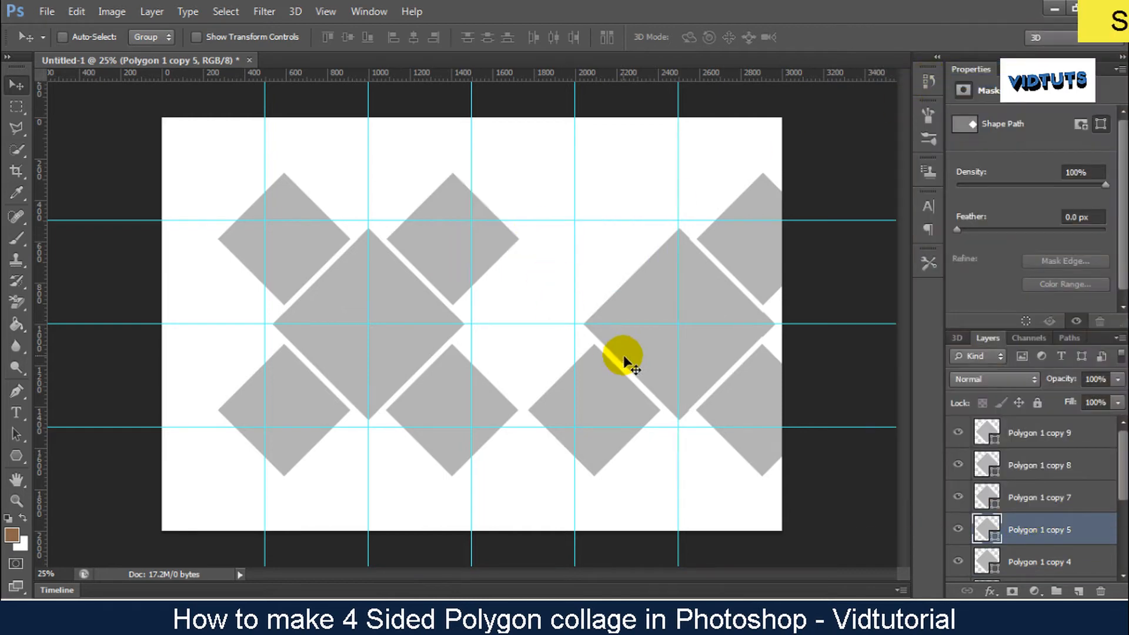
Identify and delete the lower-left small diamond of the duplicated set.
click(959, 498)
click(959, 498)
click(963, 462)
click(963, 462)
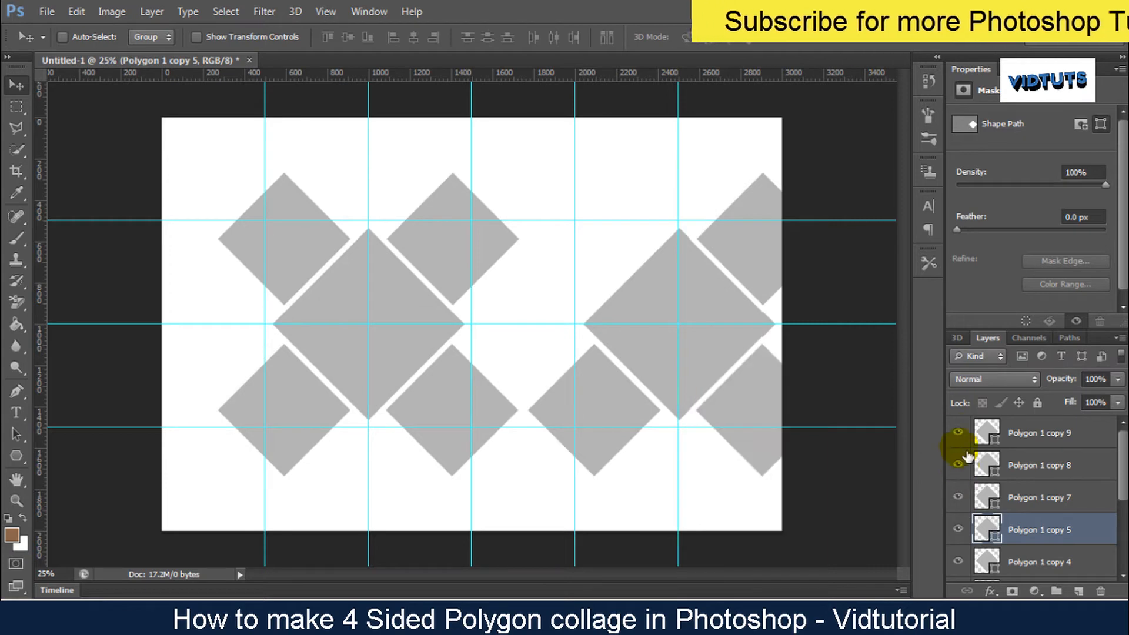
click(958, 432)
click(958, 432)
click(1011, 433)
right_click(1033, 434)
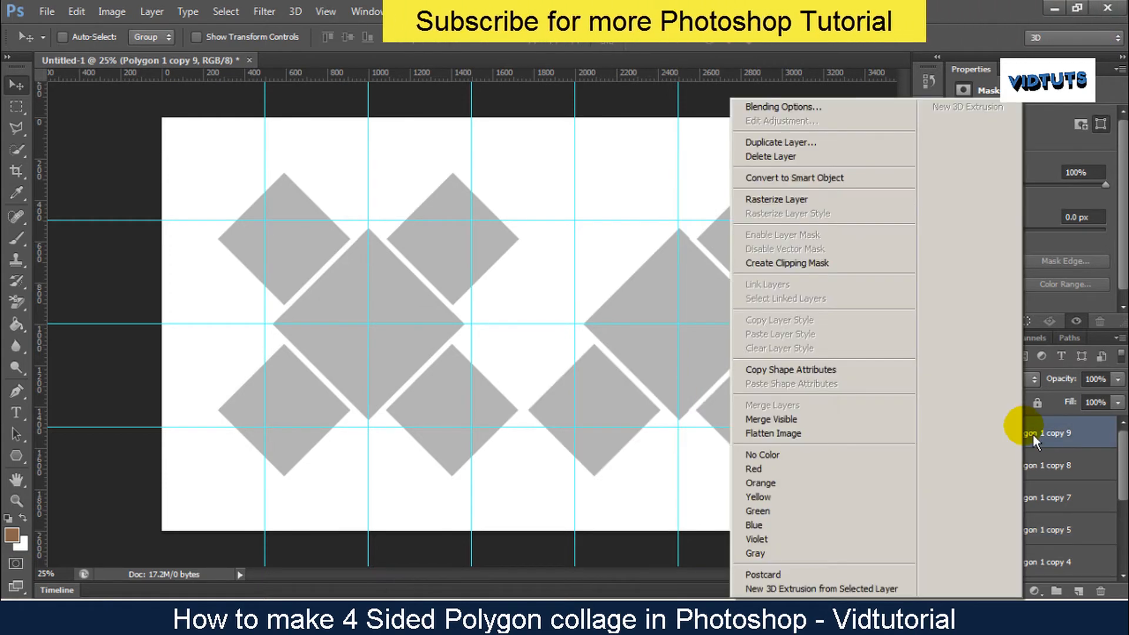
click(764, 157)
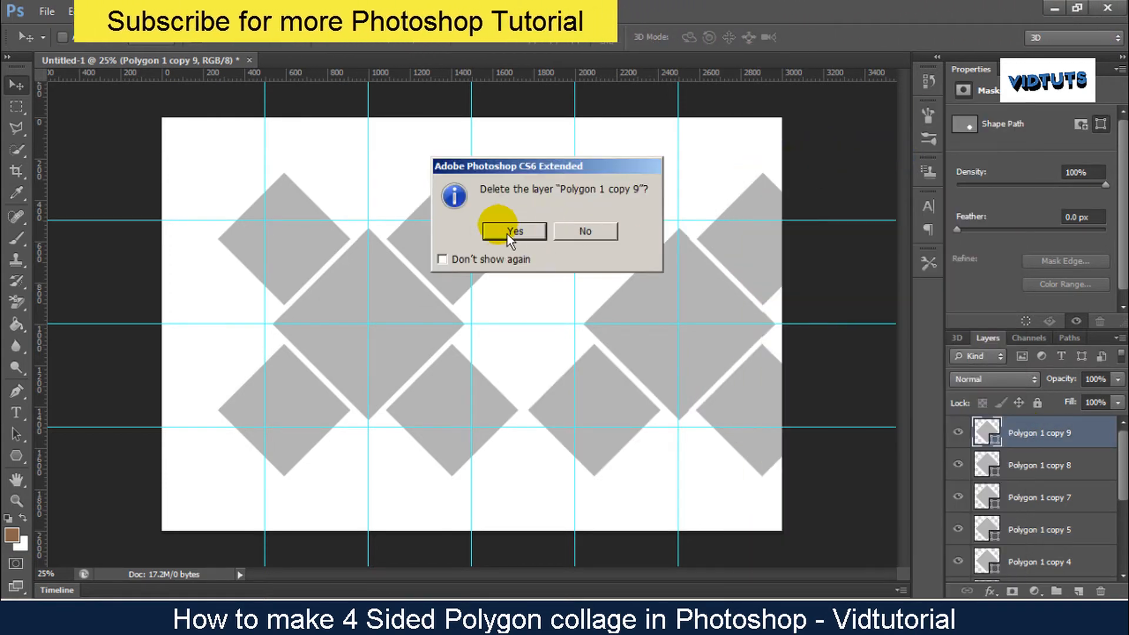
click(507, 234)
Move the duplicated set's three remaining diamonds left until the large one nests between the first set's two right-hand small diamonds.
shift+click(1044, 473)
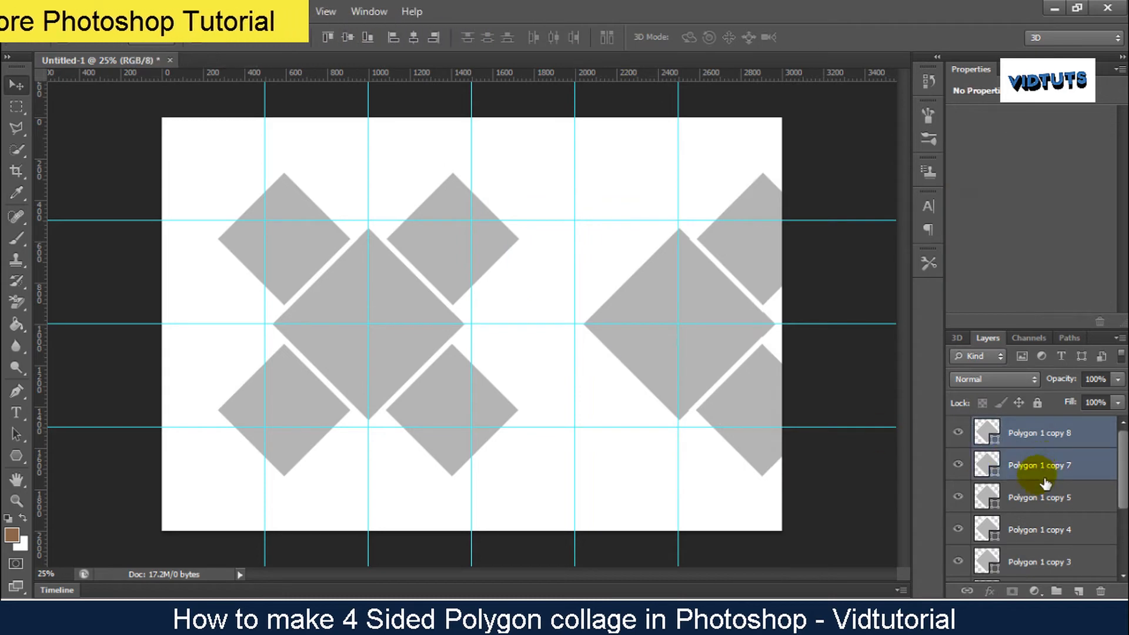
shift+click(1034, 497)
drag(664, 347, 525, 351)
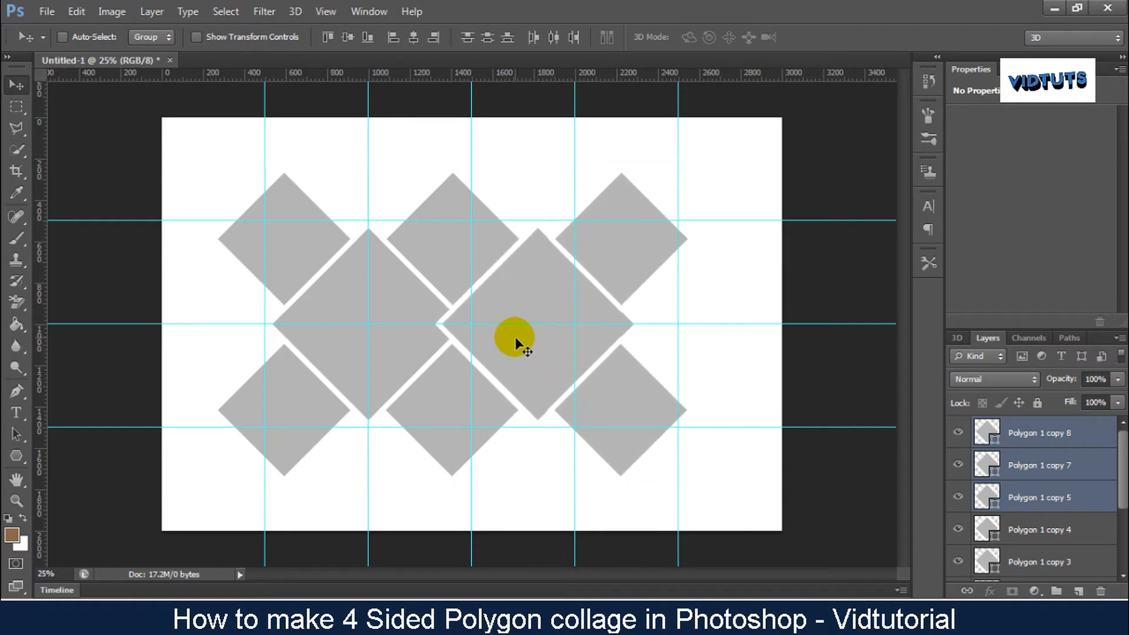
Select all eight diamond layers and shift them right until the middle small diamonds are centred on the 1500 px vertical guide.
ctrl+click(1023, 527)
ctrl+click(1041, 561)
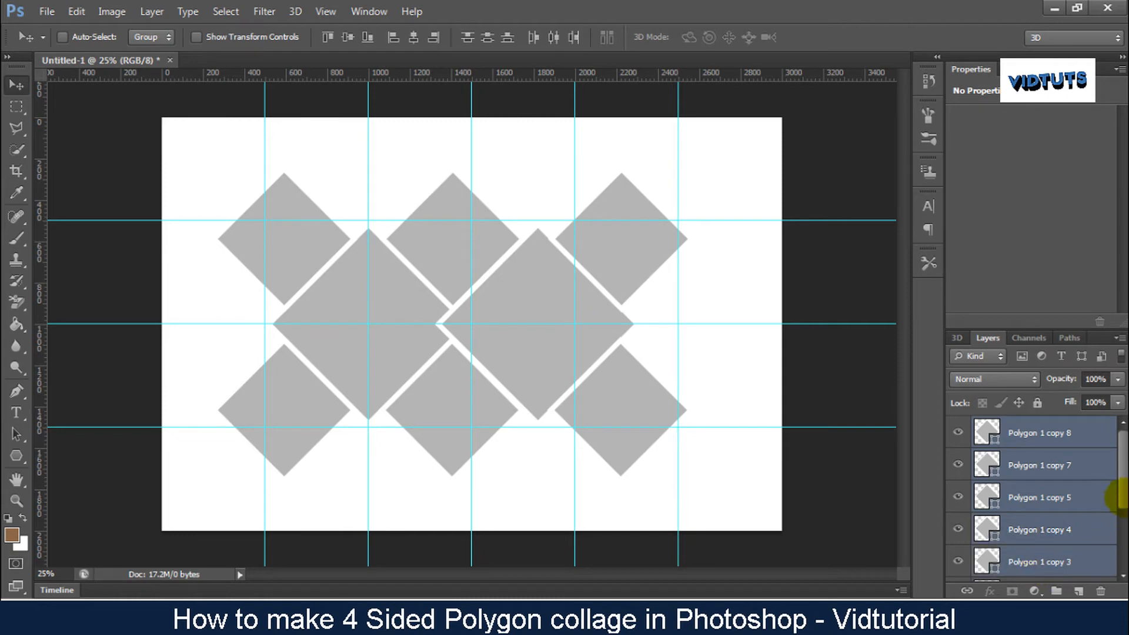
scroll(1041, 561, down, 3)
ctrl+click(1058, 506)
ctrl+click(1065, 538)
ctrl+click(1093, 570)
scroll(1094, 569, down, 1)
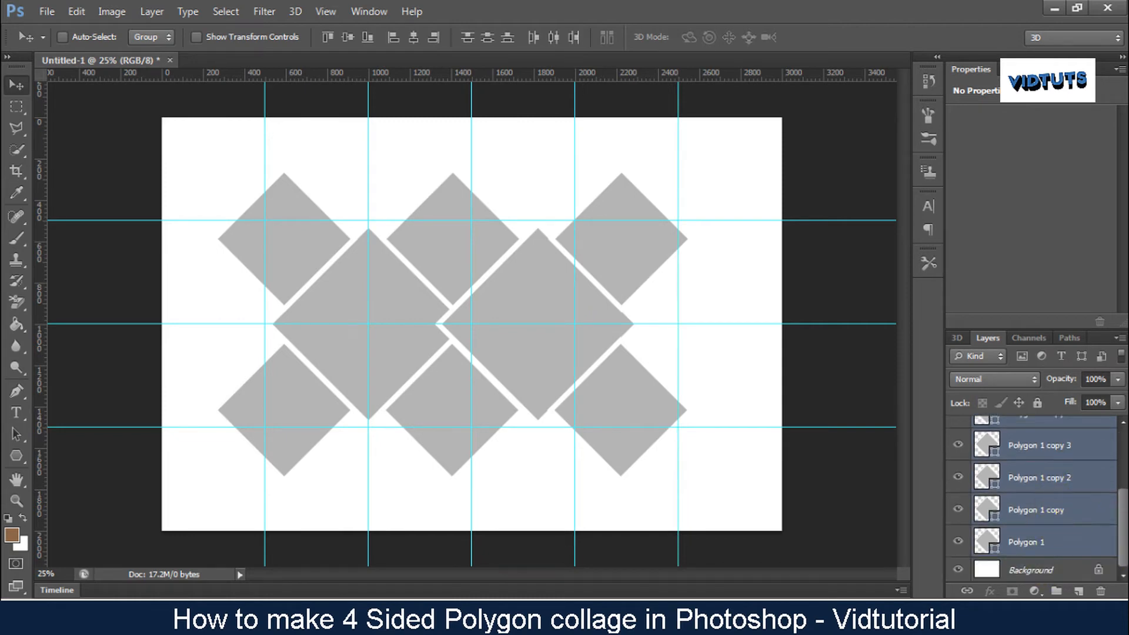
drag(389, 333, 406, 333)
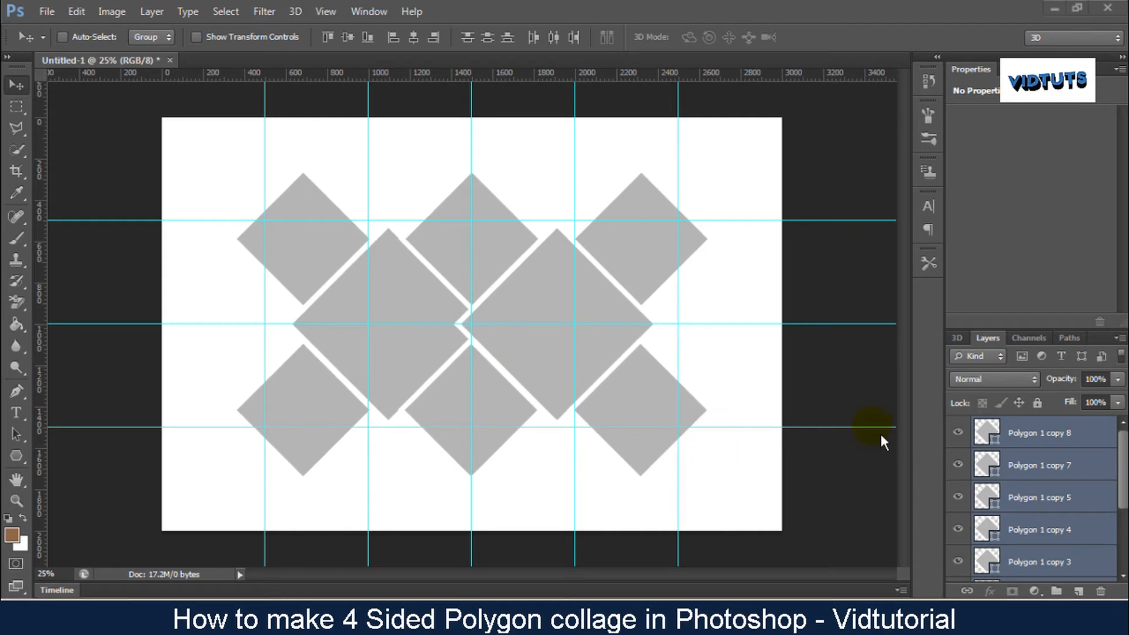
Rename the layers of the lower-right and upper-right small diamonds as "bottom right" and "top right".
click(1073, 436)
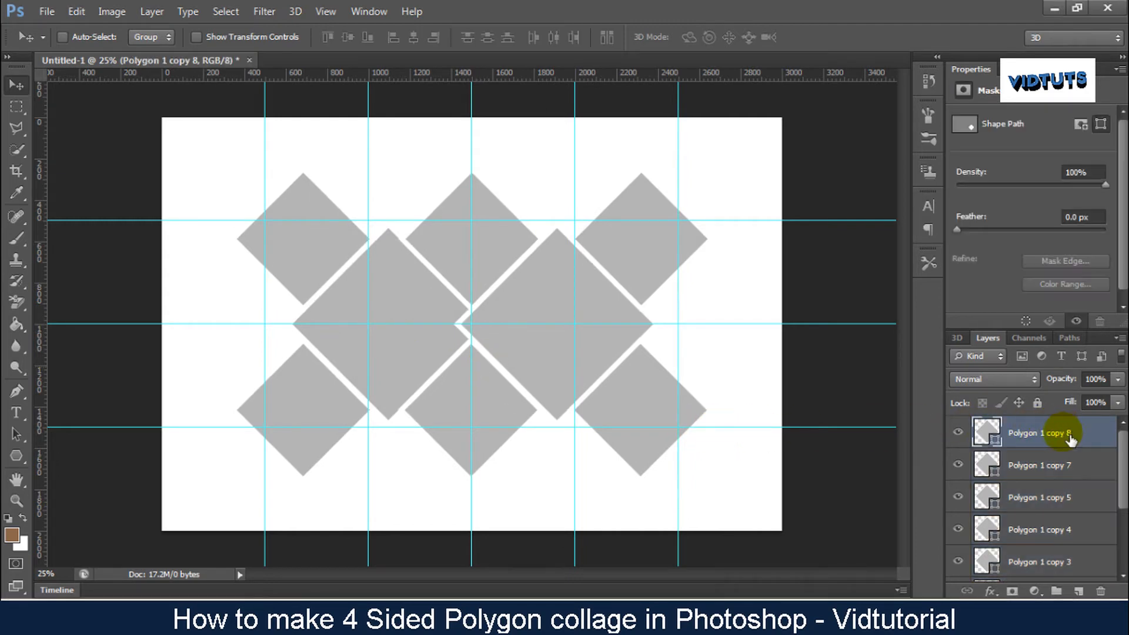
click(959, 433)
click(958, 434)
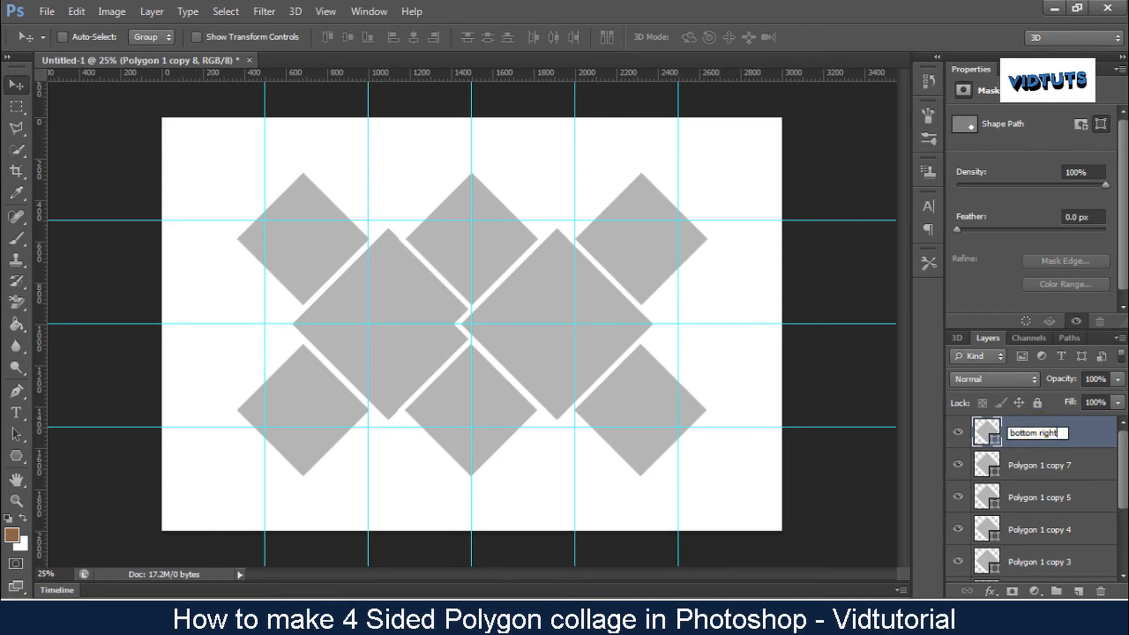
key(Return)
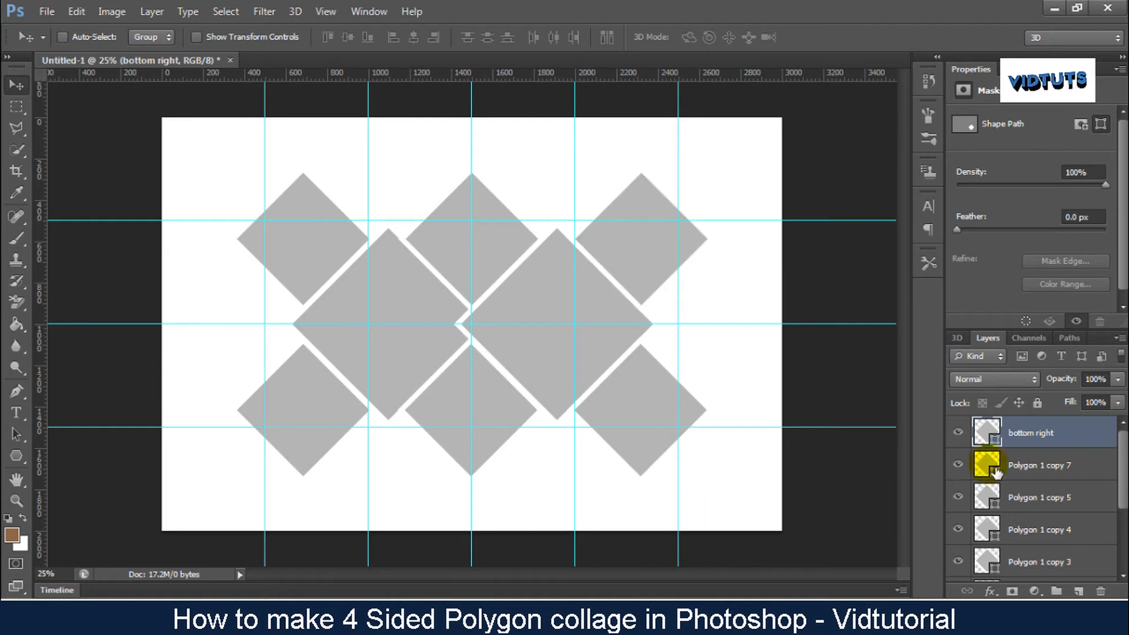
double_click(1039, 465)
text(top right)
key(Return)
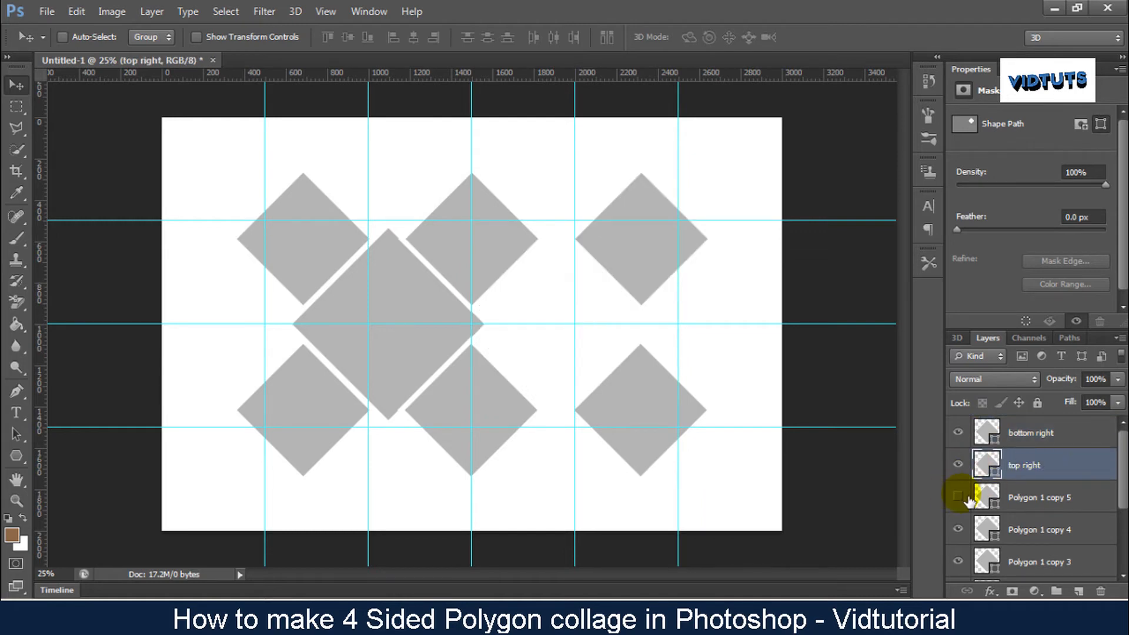
Rename the right large diamond's layer as "center right" and the lower-left small diamond's layer as "bottom left".
double_click(1051, 498)
text(center right)
key(Return)
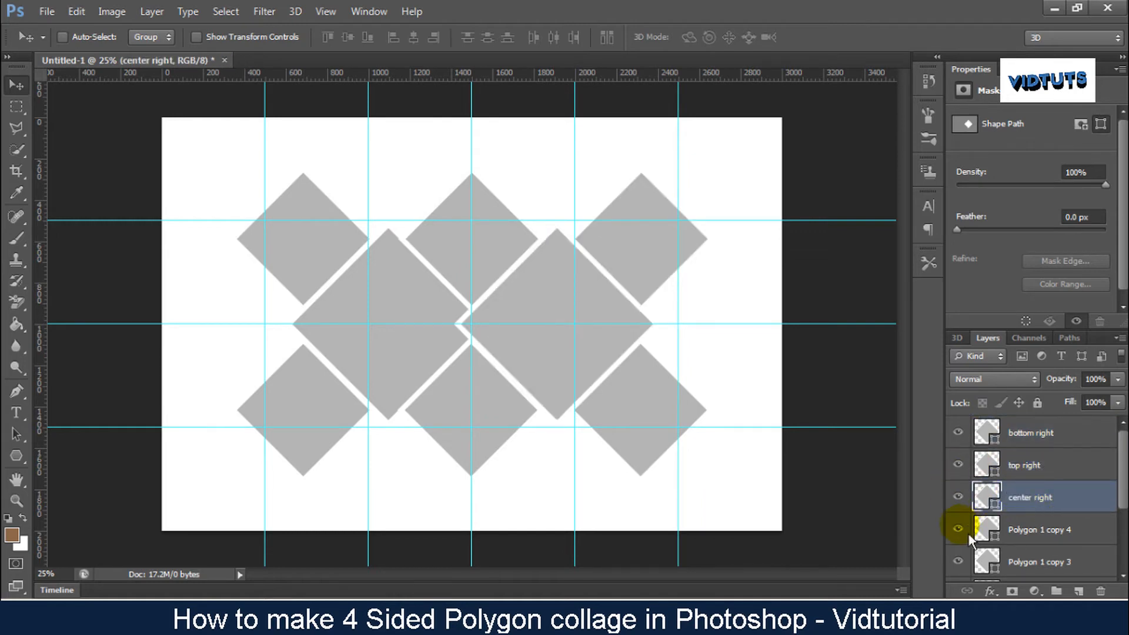
click(957, 528)
click(957, 528)
double_click(1041, 530)
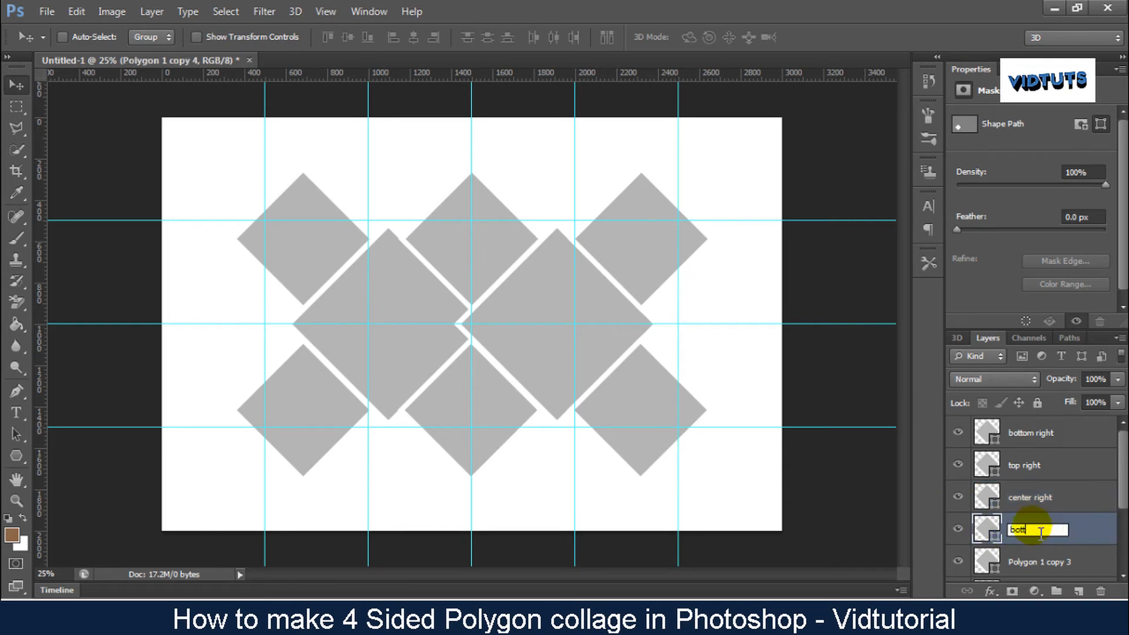
text(bottom left)
key(Return)
Rename the layers of the lower and upper middle small diamonds as "bottom center" and "top center".
double_click(1038, 562)
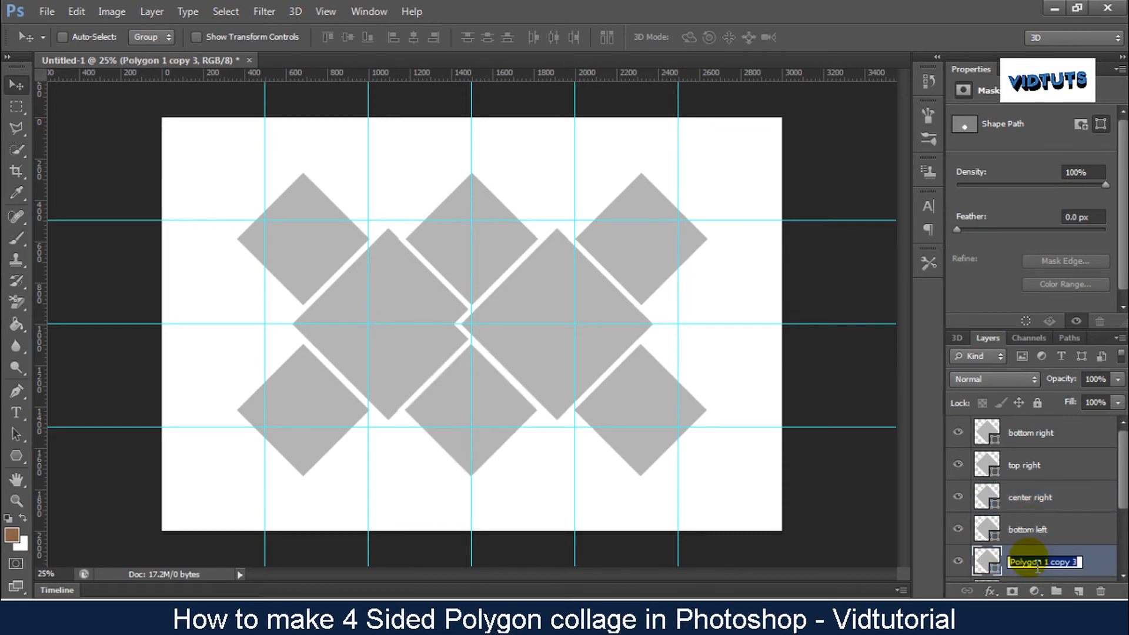
text(bottom center)
key(Return)
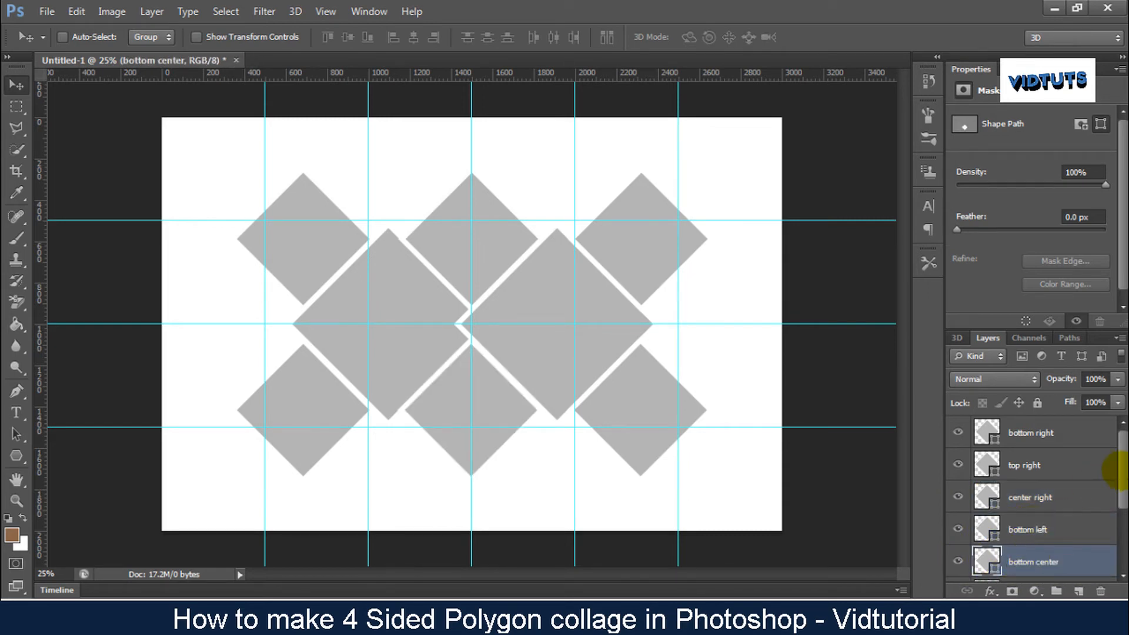
scroll(1114, 469, down, 3)
double_click(1032, 512)
text(top cen)
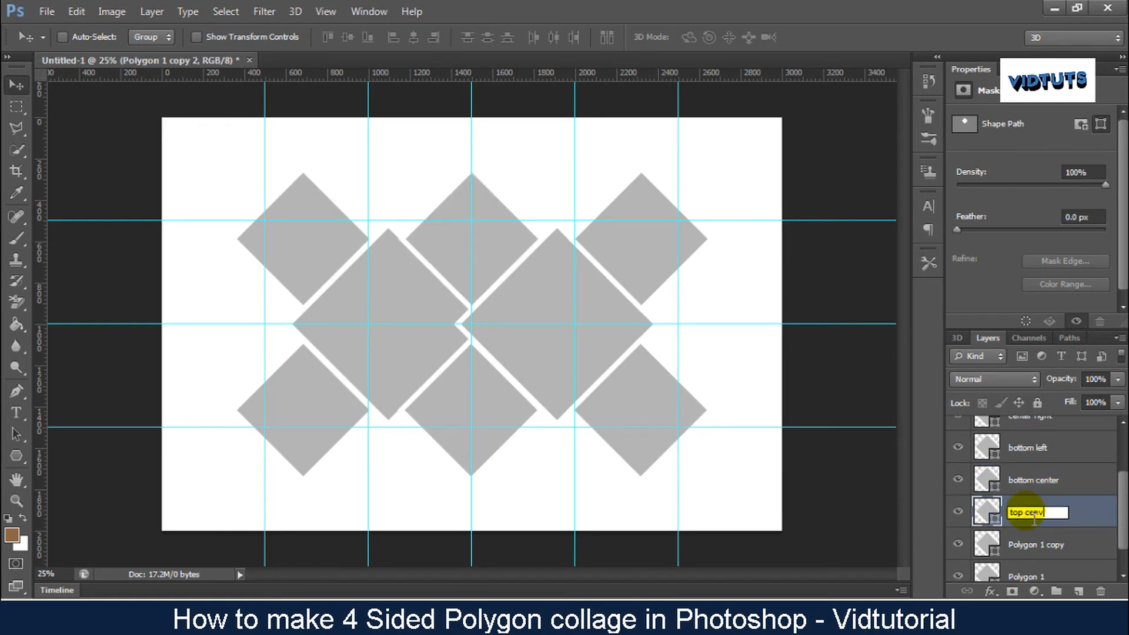
text(ter)
key(Return)
Rename the upper-left small diamond's layer as "top left", briefly hiding it to identify it.
click(958, 543)
click(957, 543)
double_click(1038, 544)
text(top lef)
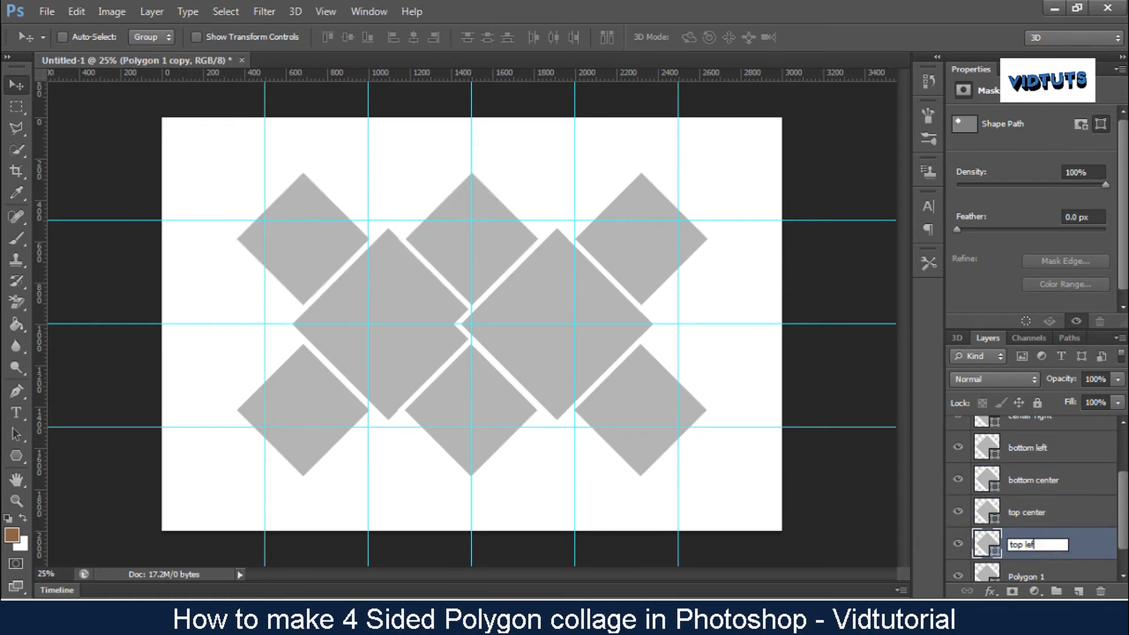
text(t)
key(Return)
Identify the left large diamond's layer by briefly toggling its visibility and rename it "center left".
click(957, 576)
click(957, 576)
scroll(1087, 529, down, 2)
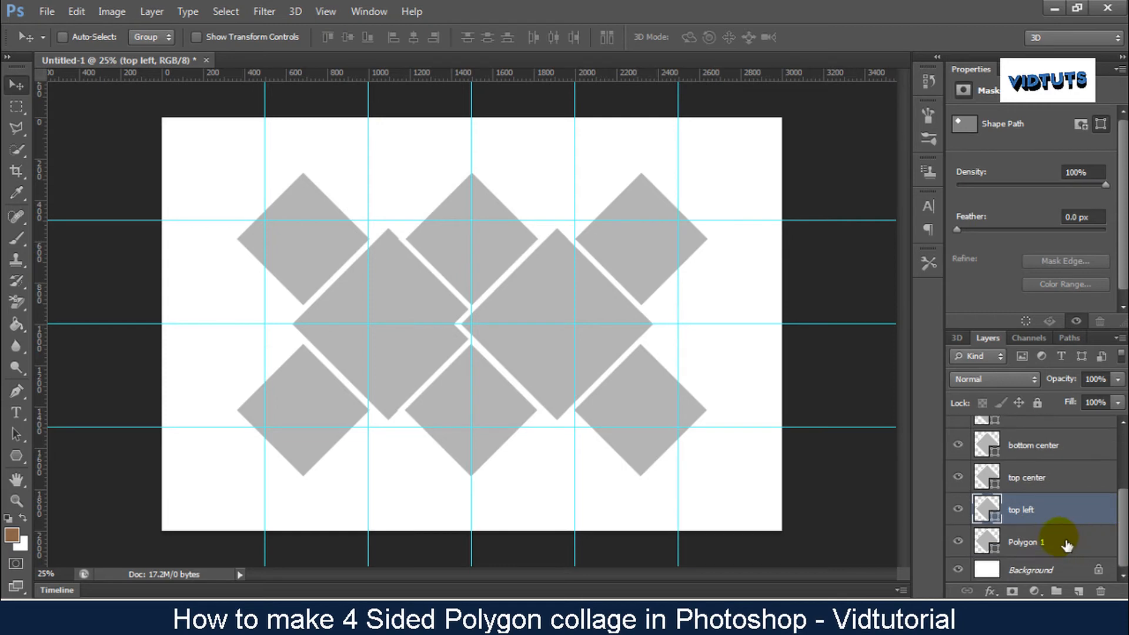
double_click(1051, 543)
text(center left)
key(Return)
scroll(1088, 466, up, 1)
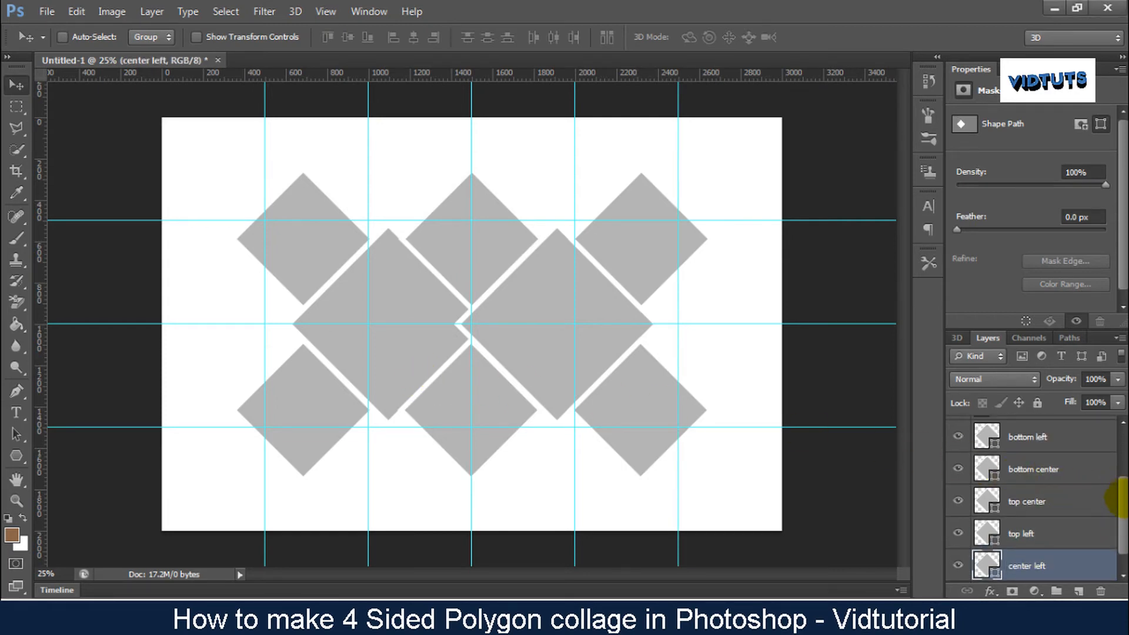
Apply a Drop Shadow with an adjusted distance to the "bottom right" layer.
scroll(1118, 496, up, 3)
click(1051, 433)
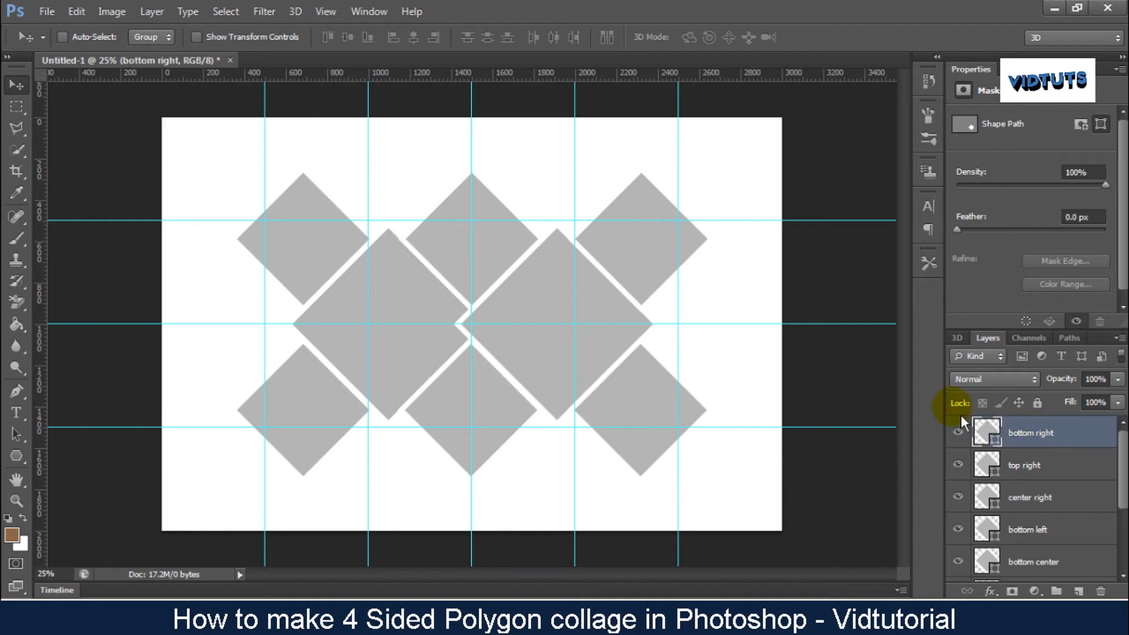
click(171, 19)
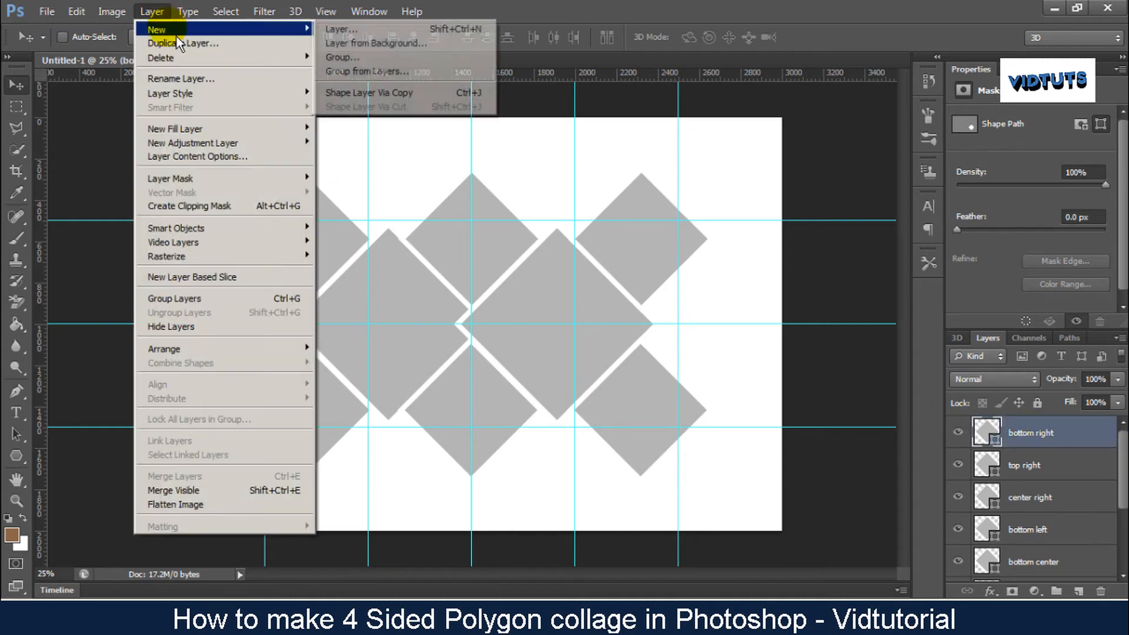
mouse_move(200, 95)
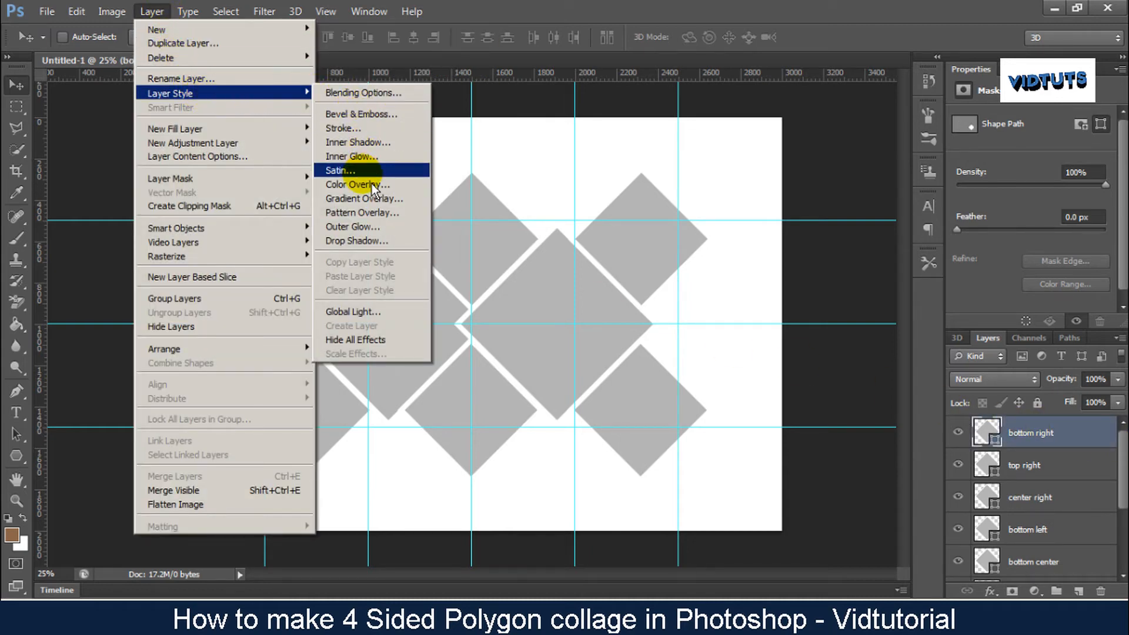
click(389, 246)
click(609, 201)
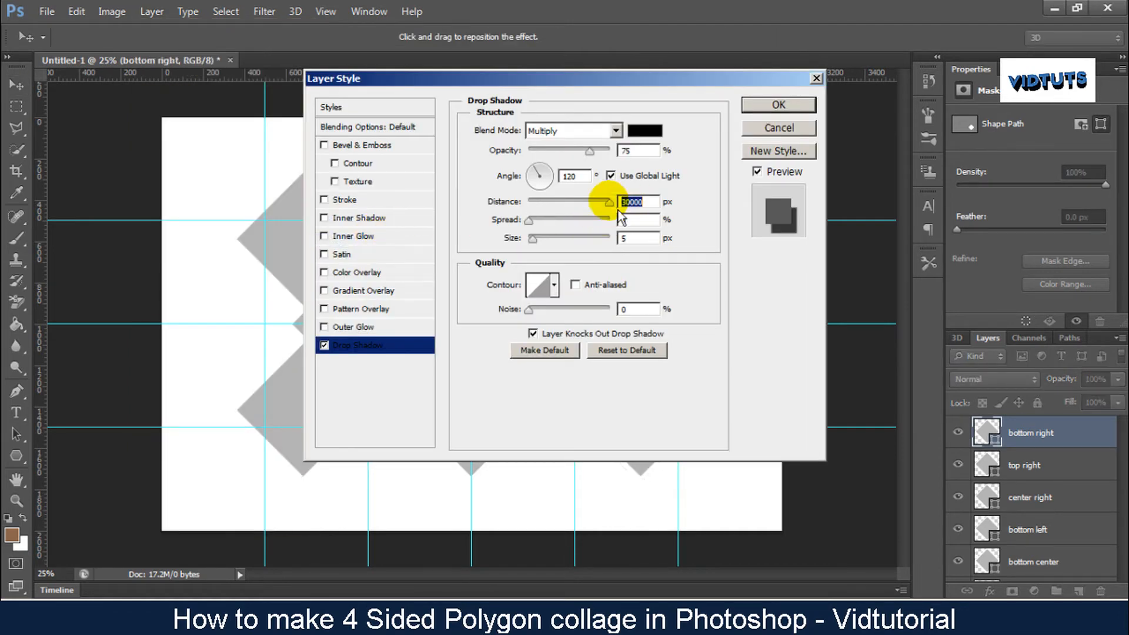
click(777, 107)
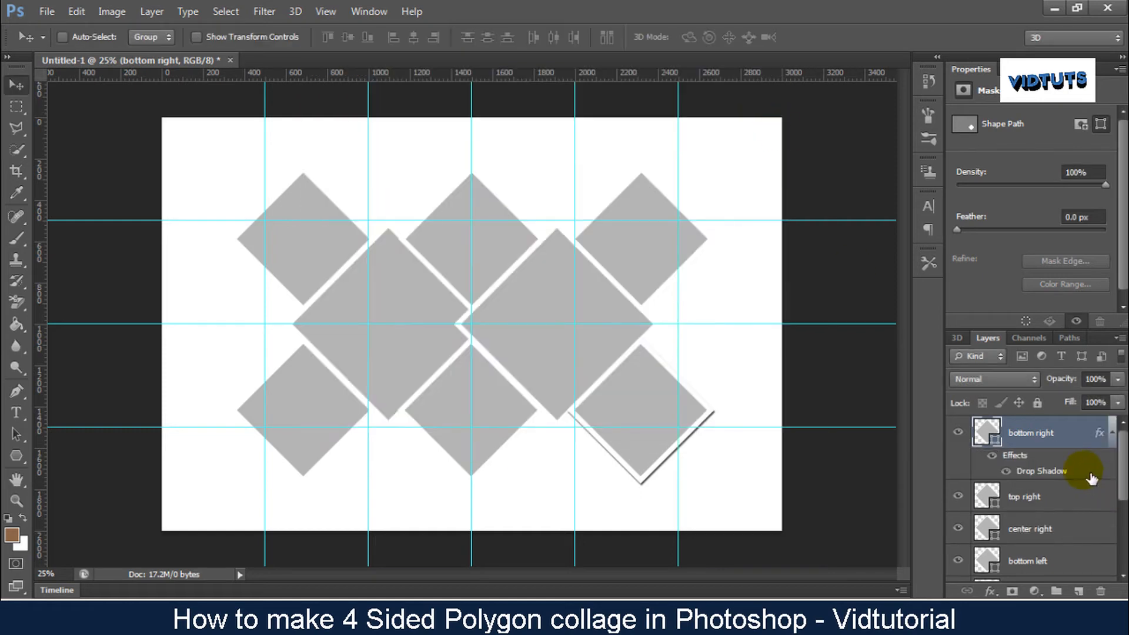
Copy the drop shadow effect from the "bottom right" layer to all the other diamond layers.
drag(1064, 507, 1066, 508)
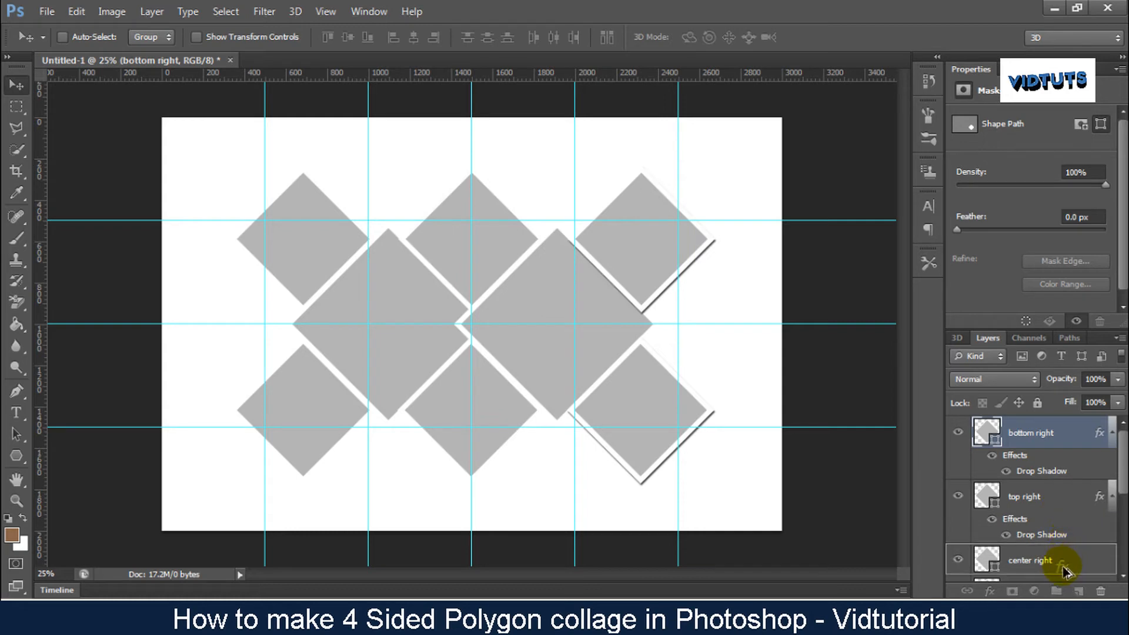
drag(1065, 570, 1076, 580)
drag(1113, 486, 1117, 520)
drag(1077, 479, 1116, 556)
drag(1058, 516, 1117, 532)
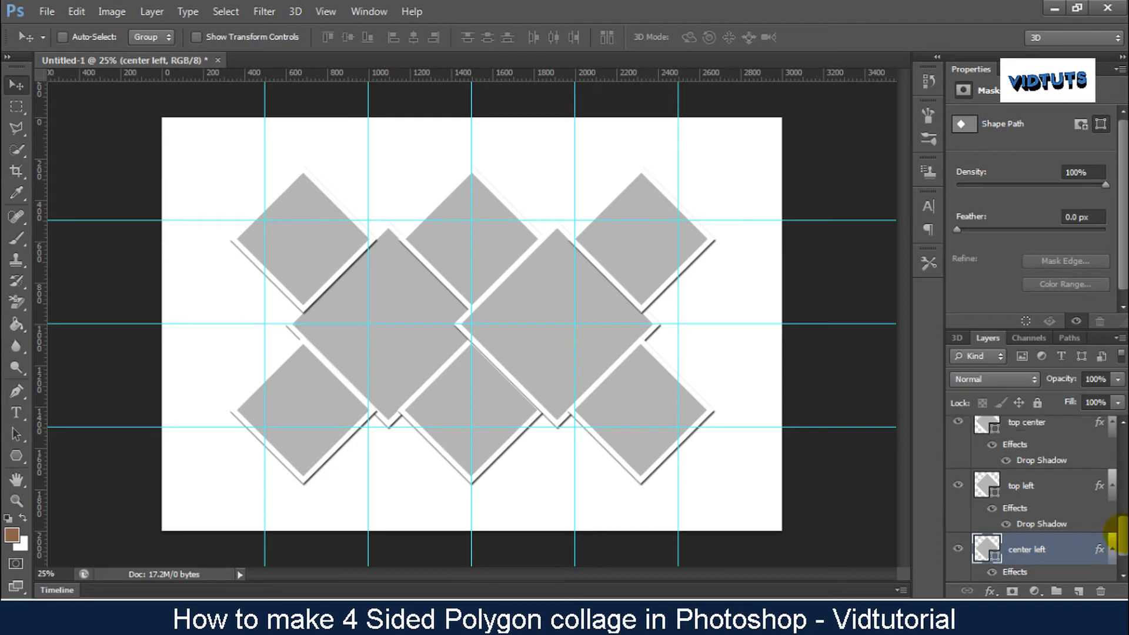
Move the "center left" layer and above it the "center right" layer to the top of the stack, and clear all guides.
drag(1039, 546, 1039, 421)
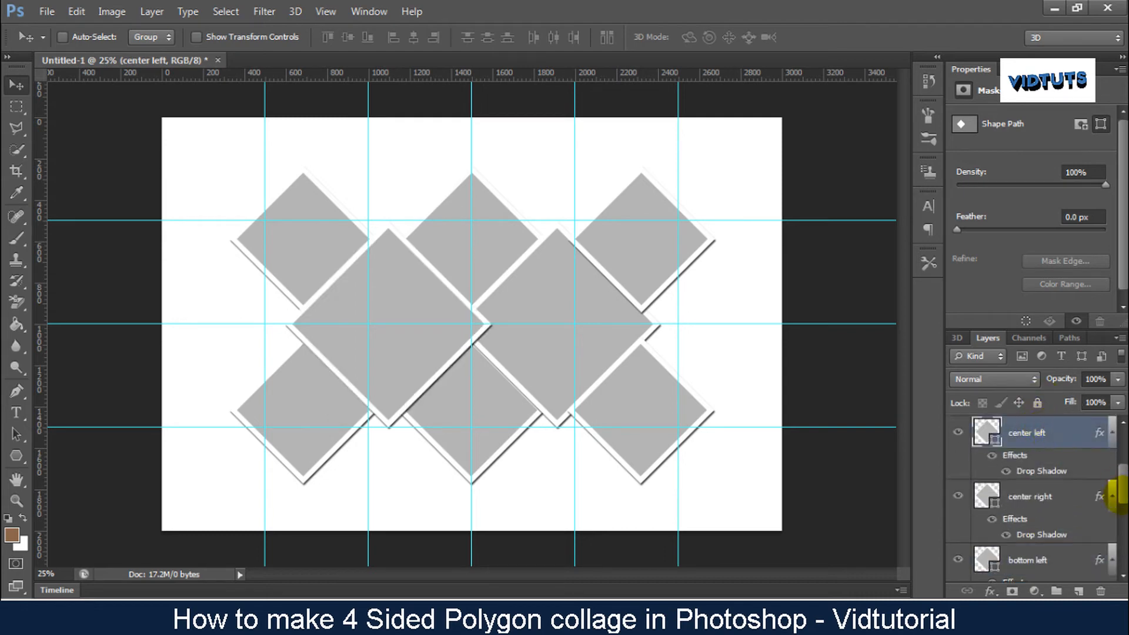
drag(1120, 492, 1121, 468)
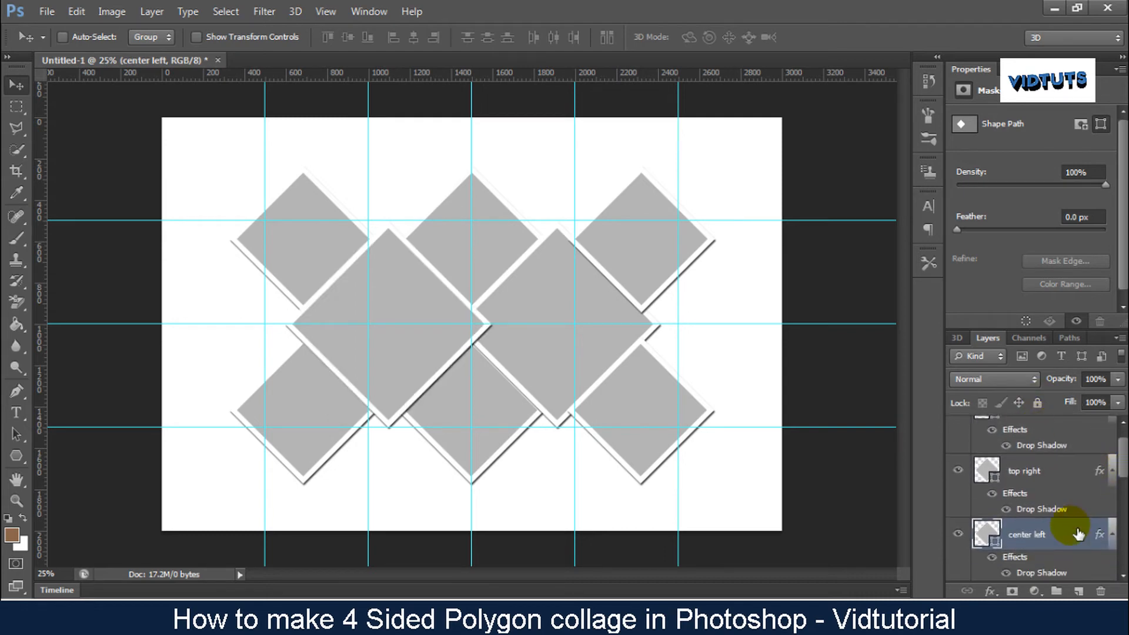
drag(1077, 533, 1070, 435)
drag(1113, 467, 1113, 461)
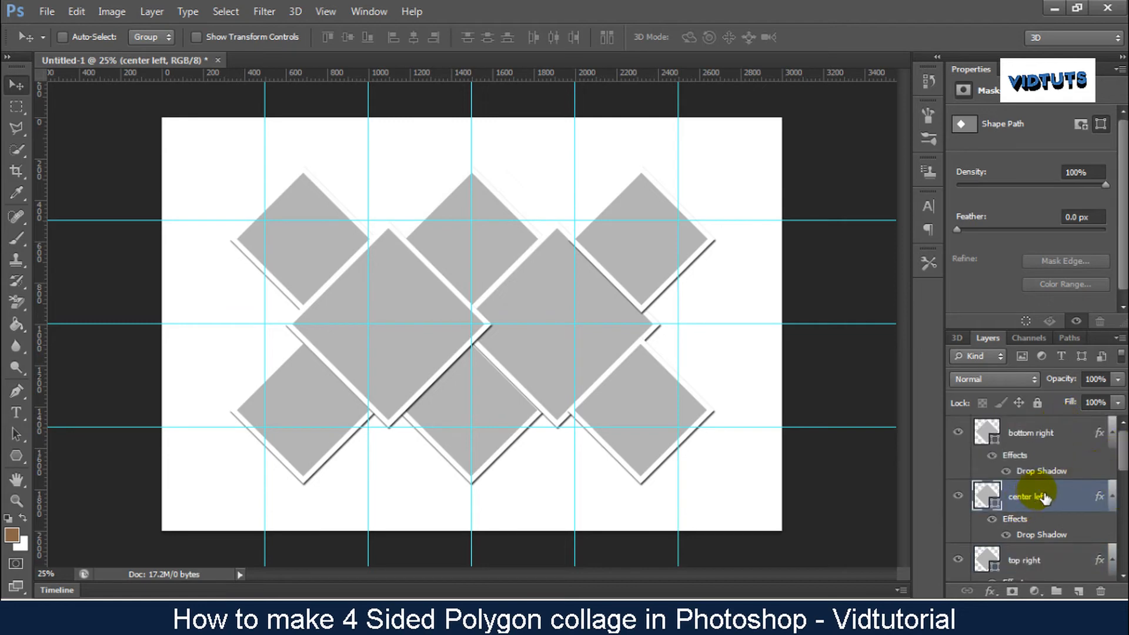
drag(1029, 495, 1052, 465)
click(1111, 496)
click(1112, 433)
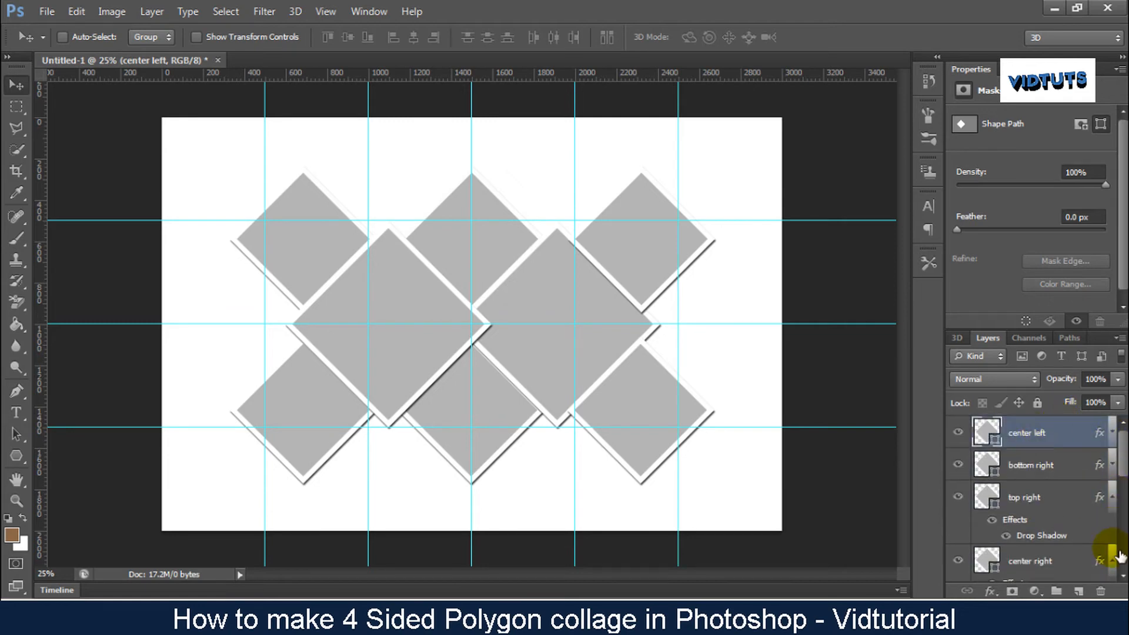
click(1111, 498)
drag(1035, 530, 1039, 432)
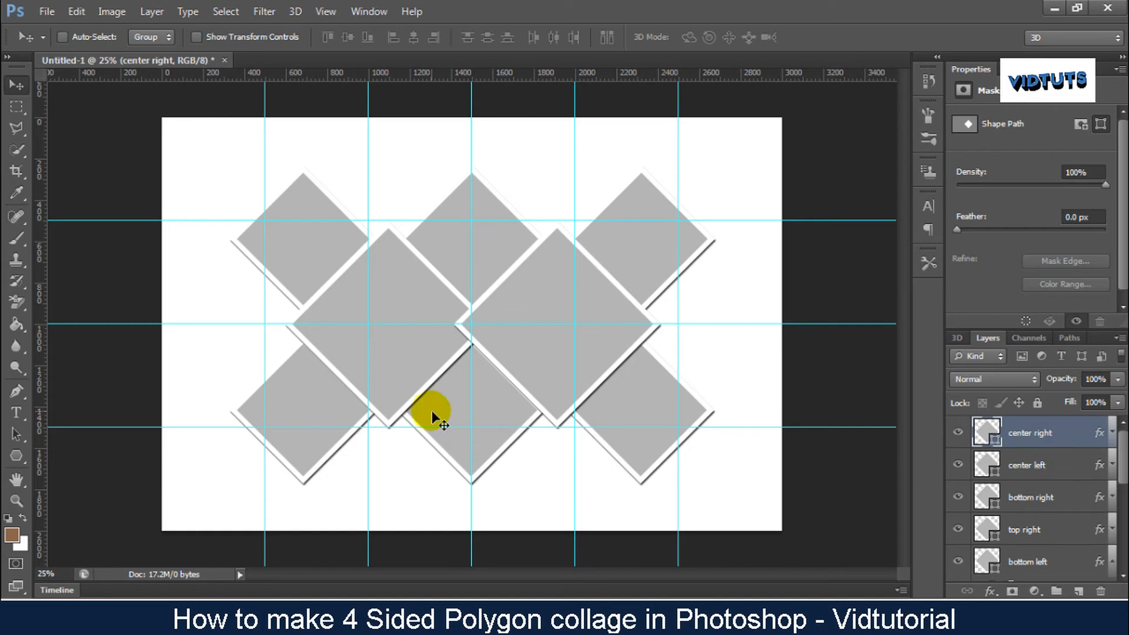
click(341, 23)
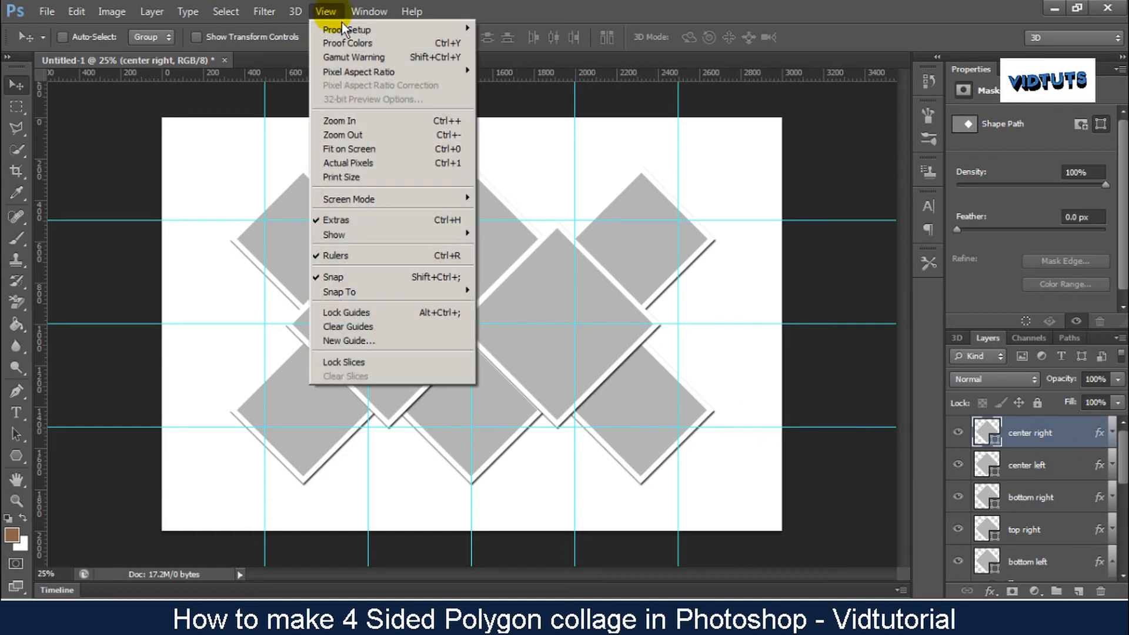
click(380, 332)
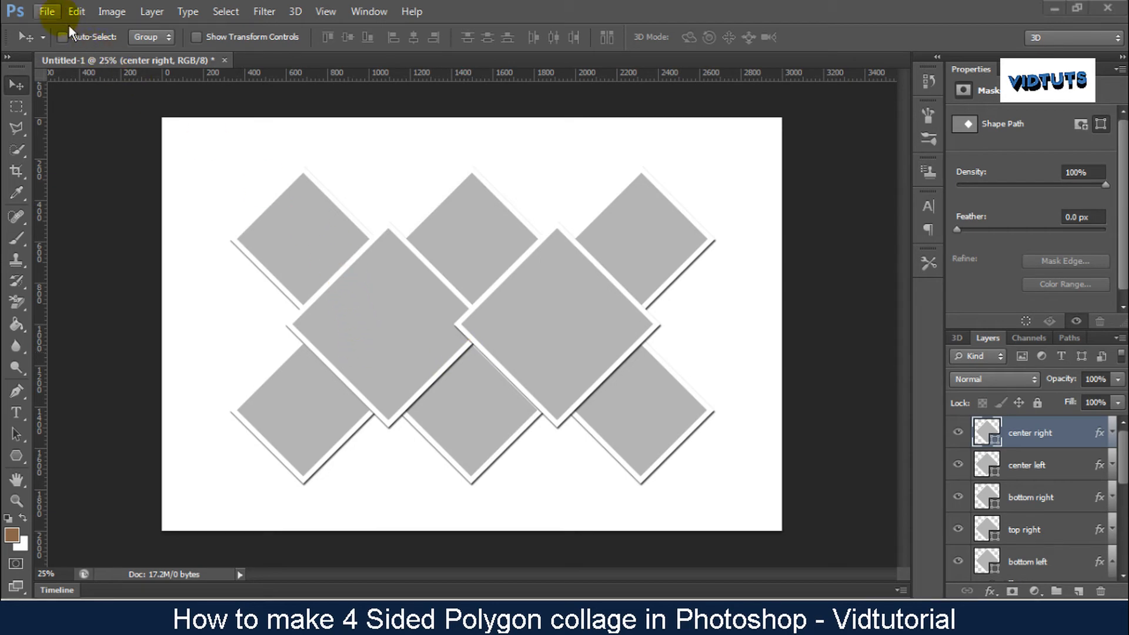
Place the bride-1868868_960_720 photo above the "center right" layer, shifted up over the left large diamond.
click(48, 12)
click(94, 254)
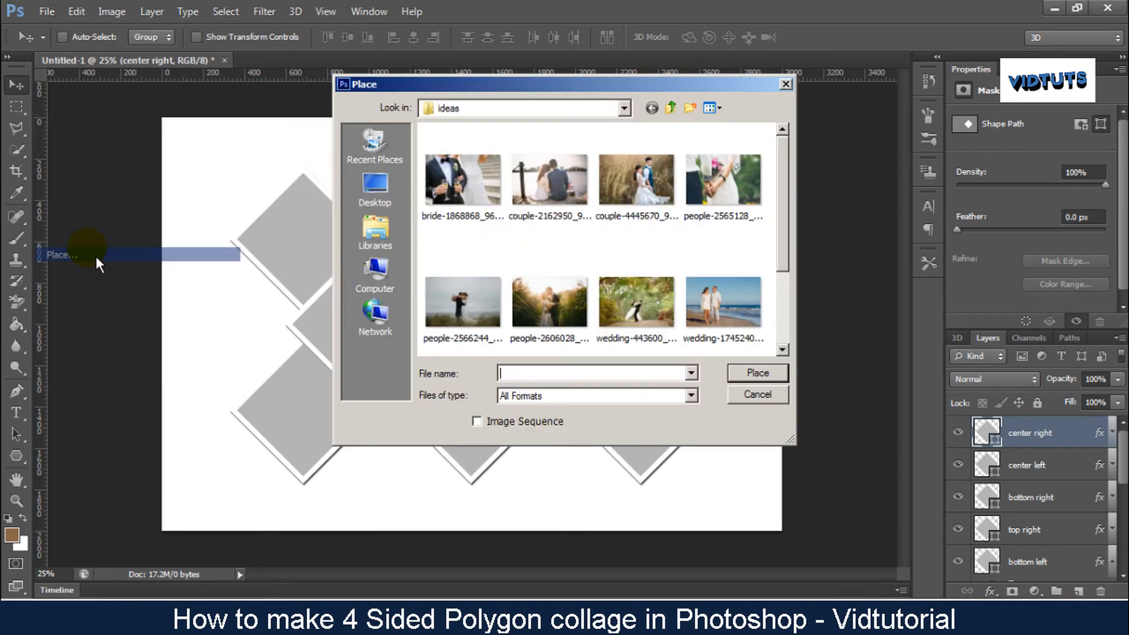
double_click(457, 181)
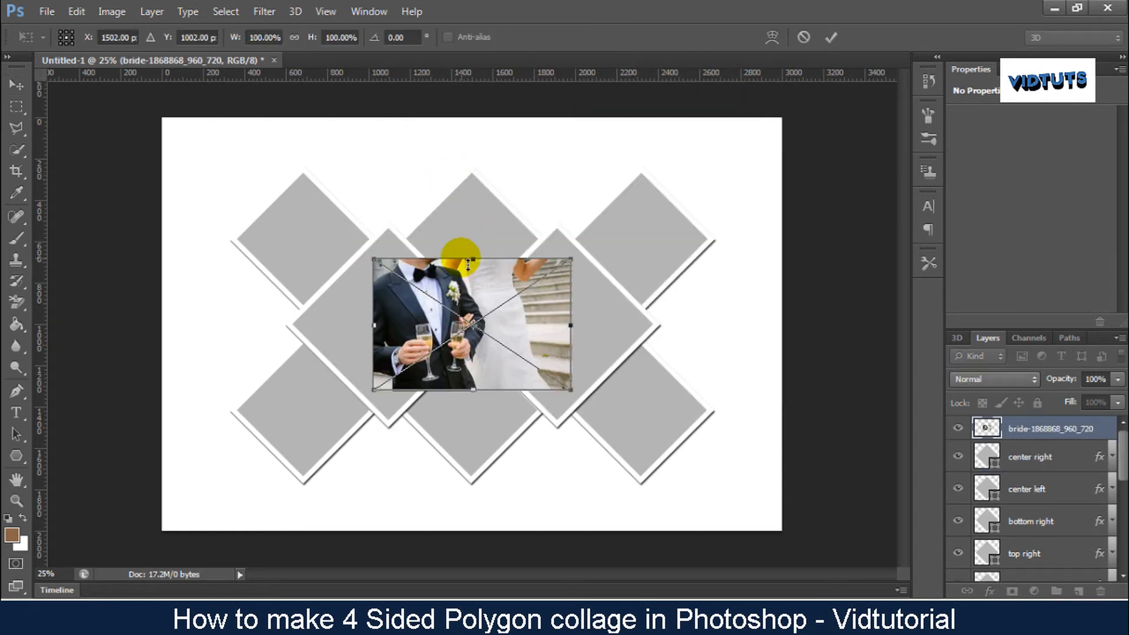
drag(461, 262, 379, 240)
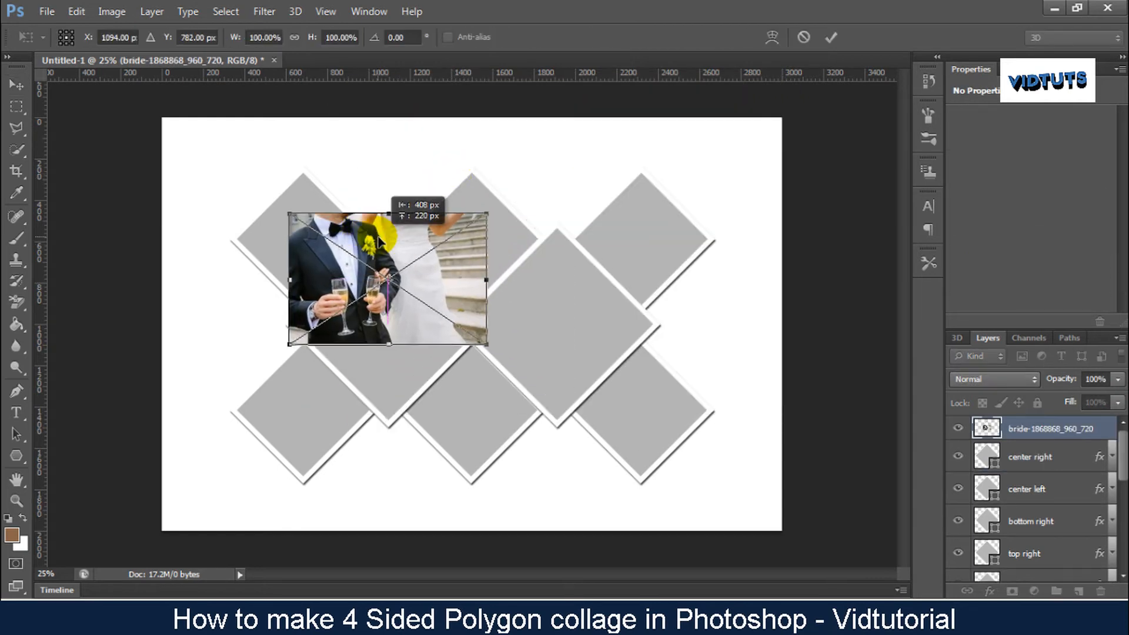
click(831, 38)
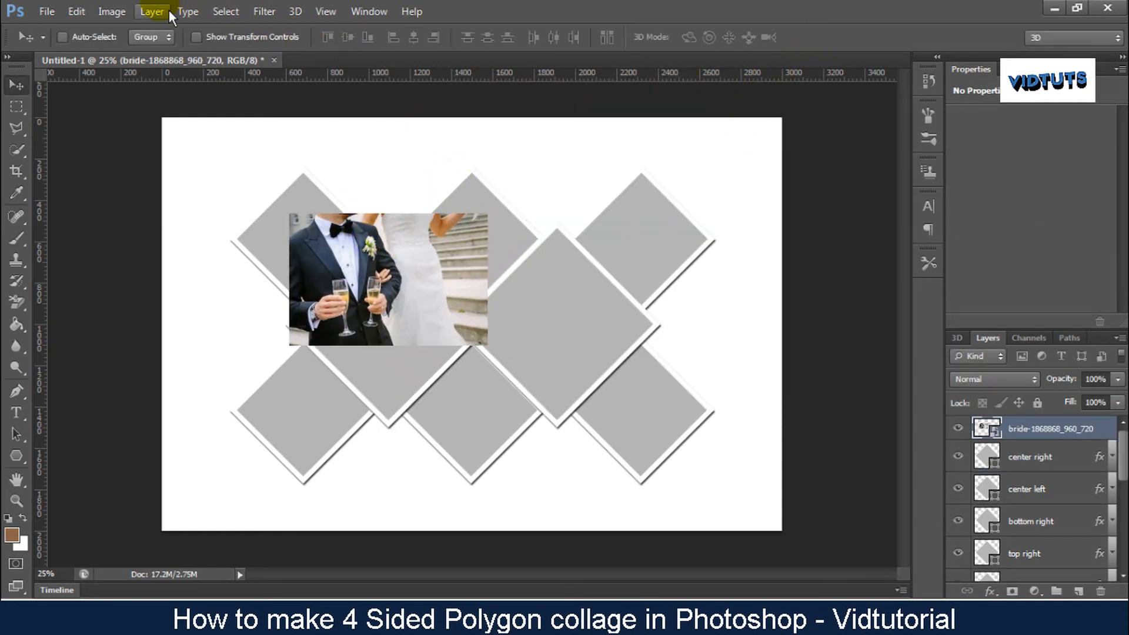
Clip the bride photo to the "center right" layer and move it over the right large diamond.
click(169, 12)
click(224, 214)
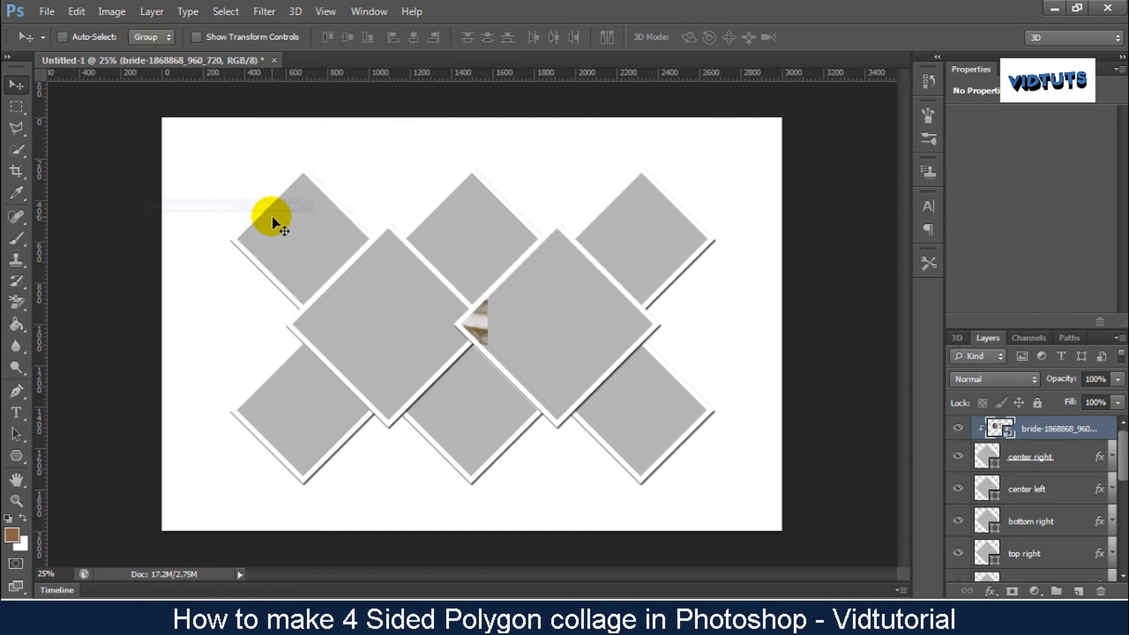
drag(471, 319, 625, 379)
drag(558, 331, 571, 339)
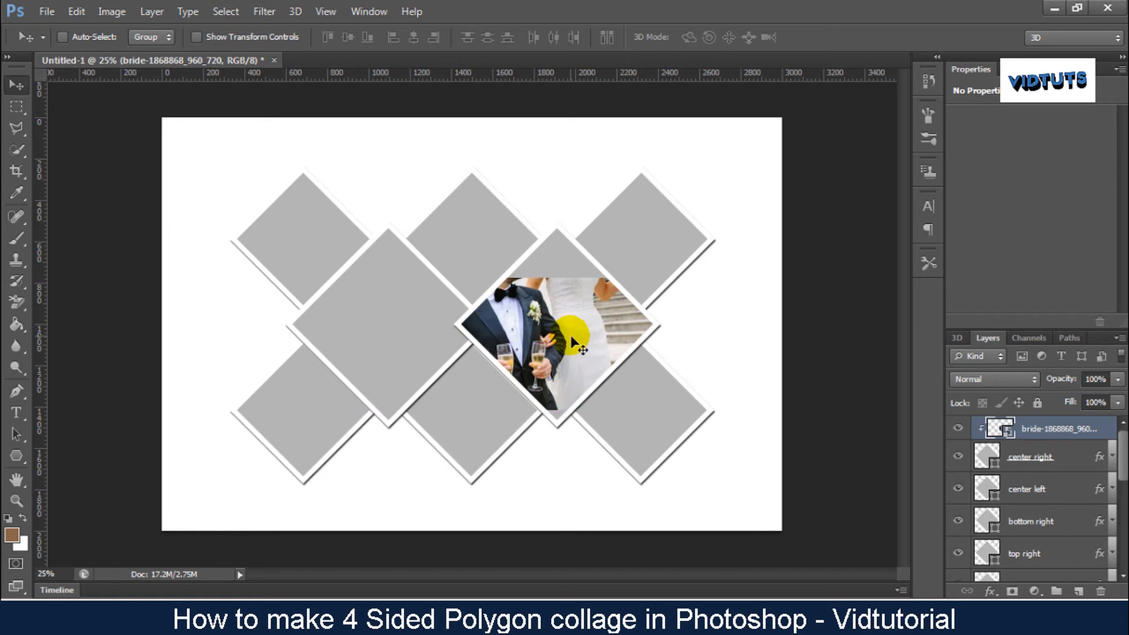
Scale the bride photo to about 154% and position it so that it fills the right large diamond.
key(ctrl+t)
drag(669, 285, 729, 234)
drag(625, 298, 565, 374)
drag(729, 245, 746, 229)
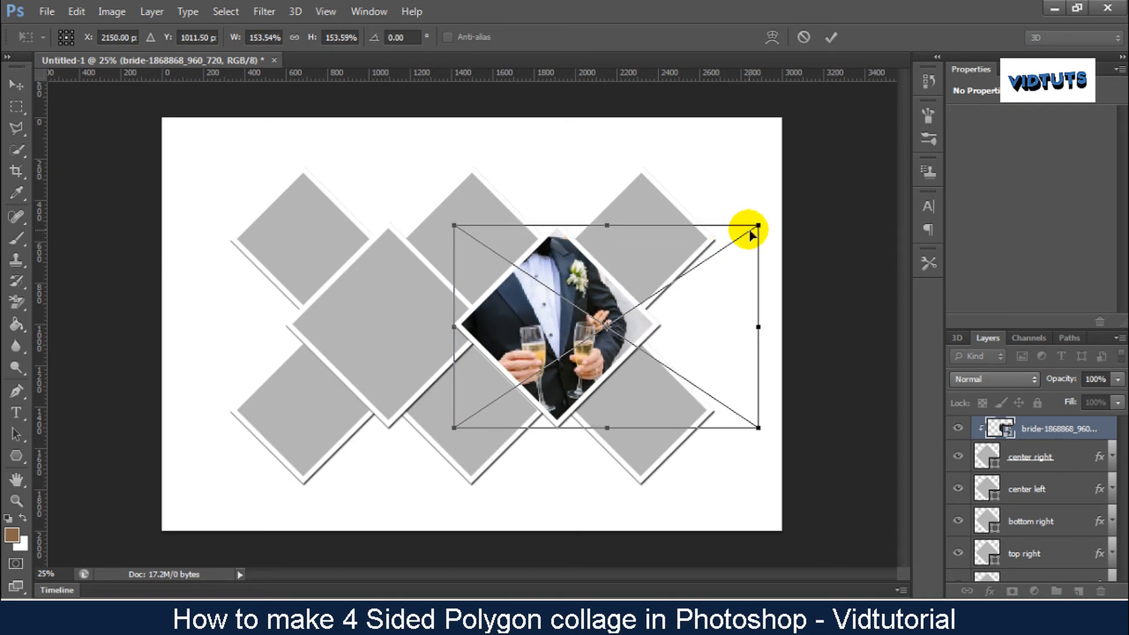
drag(593, 312, 580, 339)
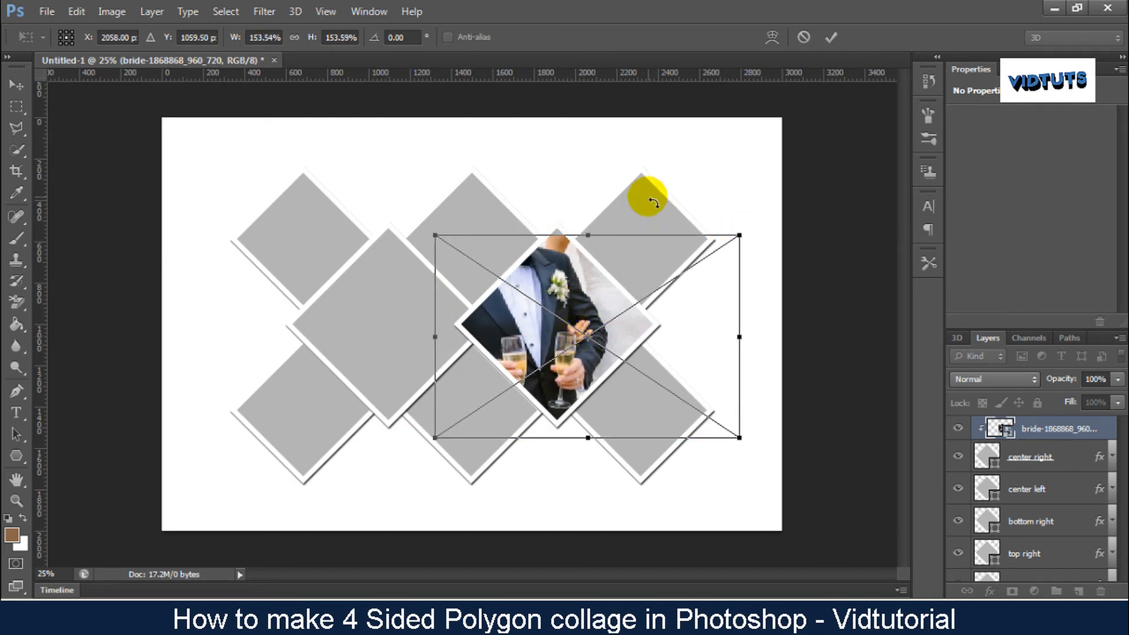
click(830, 37)
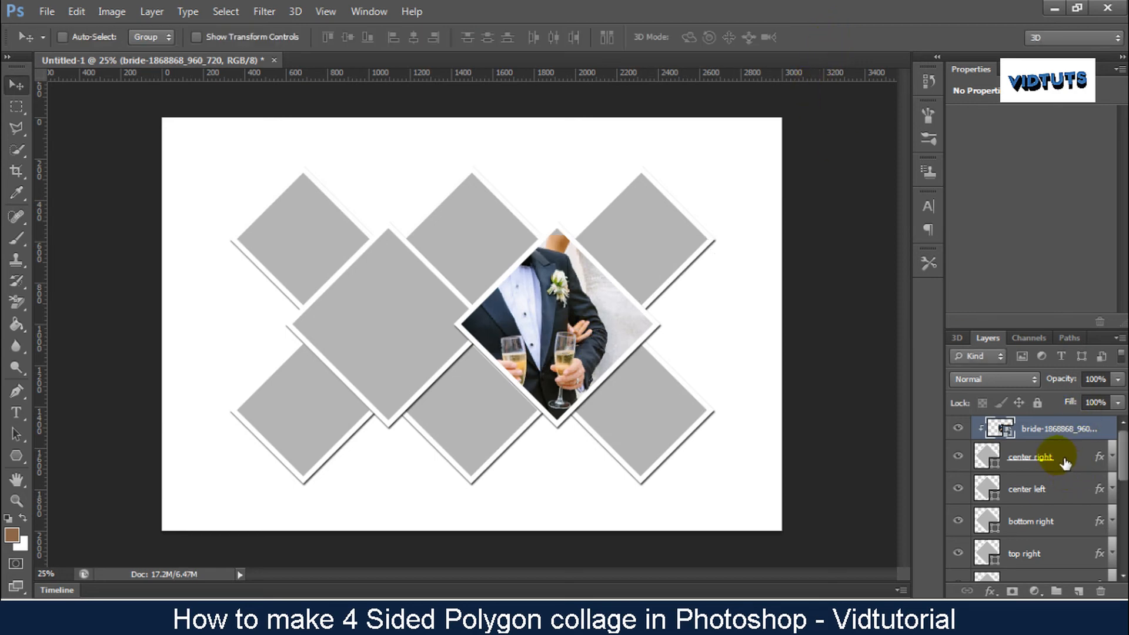
Place the couple-2162950_960_720 photo directly above the "center left" layer and clip it to that diamond.
click(1053, 488)
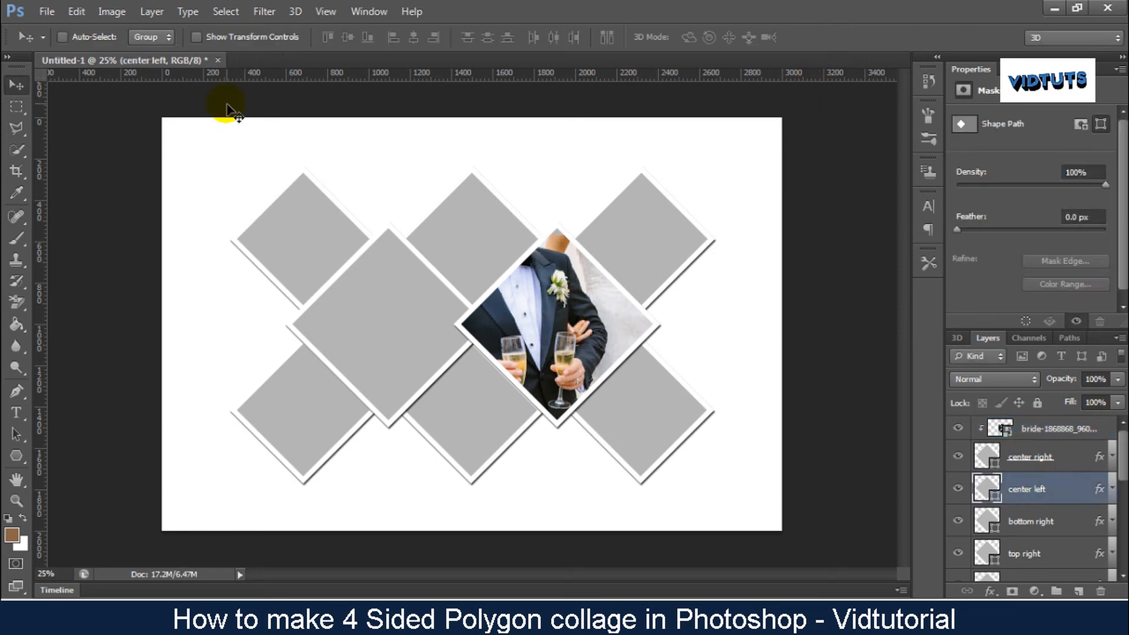
click(46, 11)
click(61, 255)
double_click(554, 229)
drag(592, 323, 532, 323)
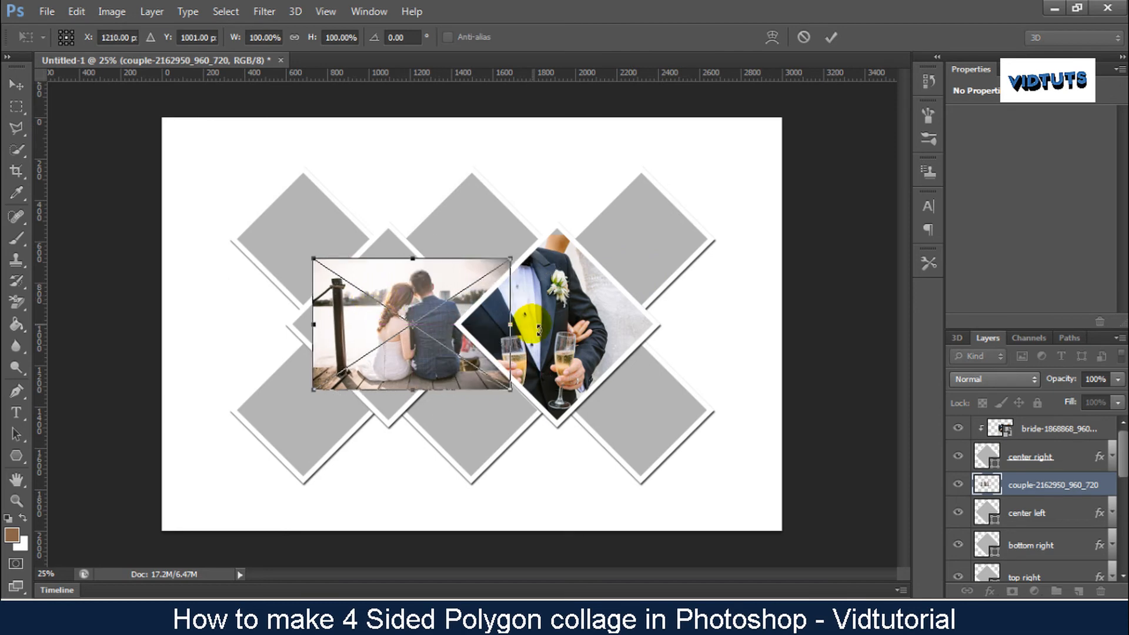
click(830, 38)
click(152, 11)
click(183, 204)
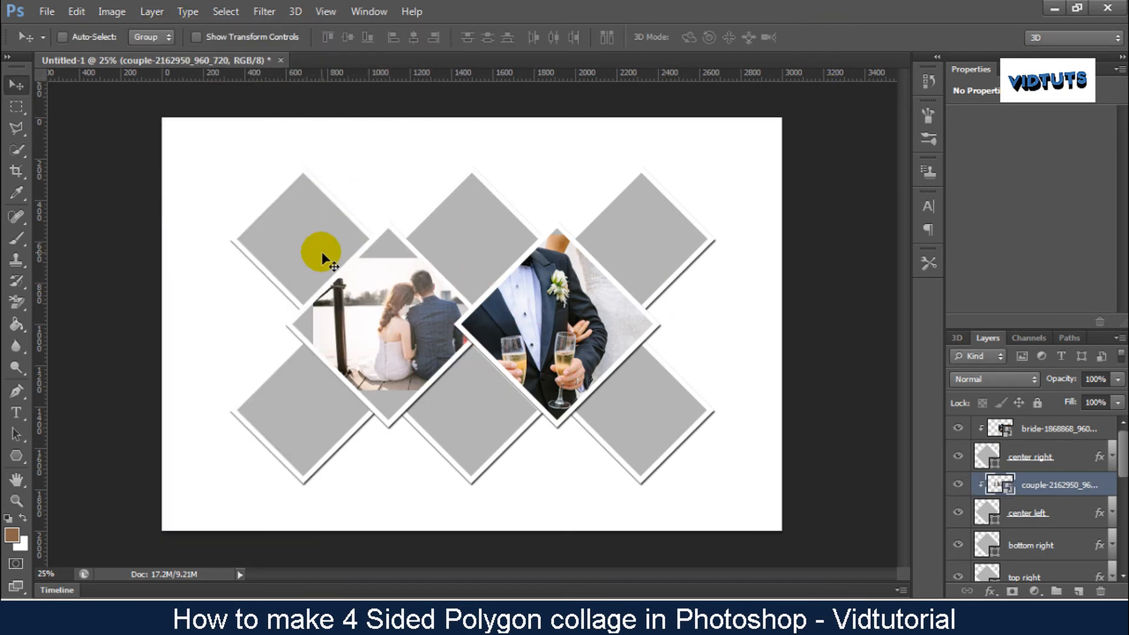
Enlarge the couple-2162950_960_720 photo and position the seated couple so that the image fills the left large diamond.
key(ctrl+t)
drag(492, 256, 545, 221)
drag(431, 306, 388, 313)
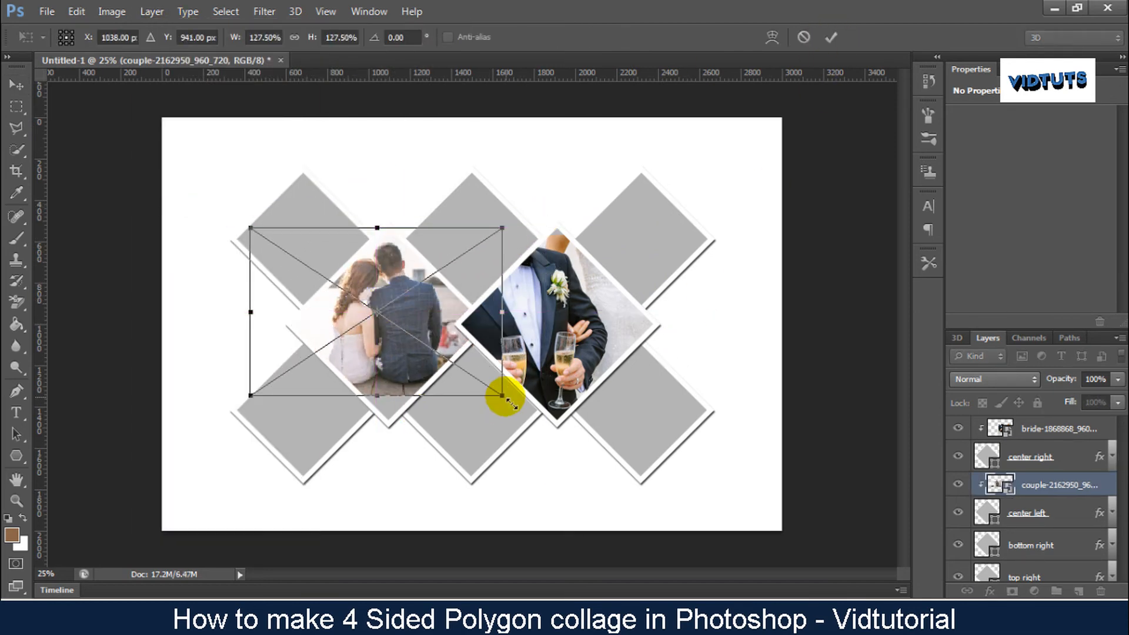
drag(502, 396, 547, 425)
drag(387, 365, 370, 352)
click(831, 38)
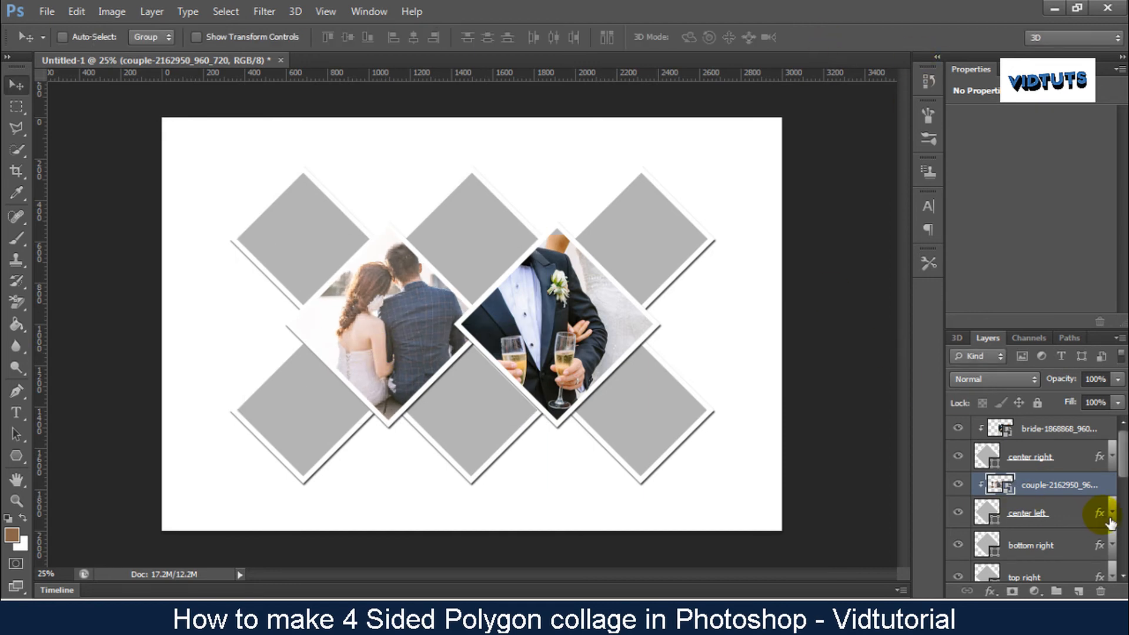
Place the couple-4445670_960_720 photo directly above the "bottom right" layer.
scroll(1031, 500, down, 1)
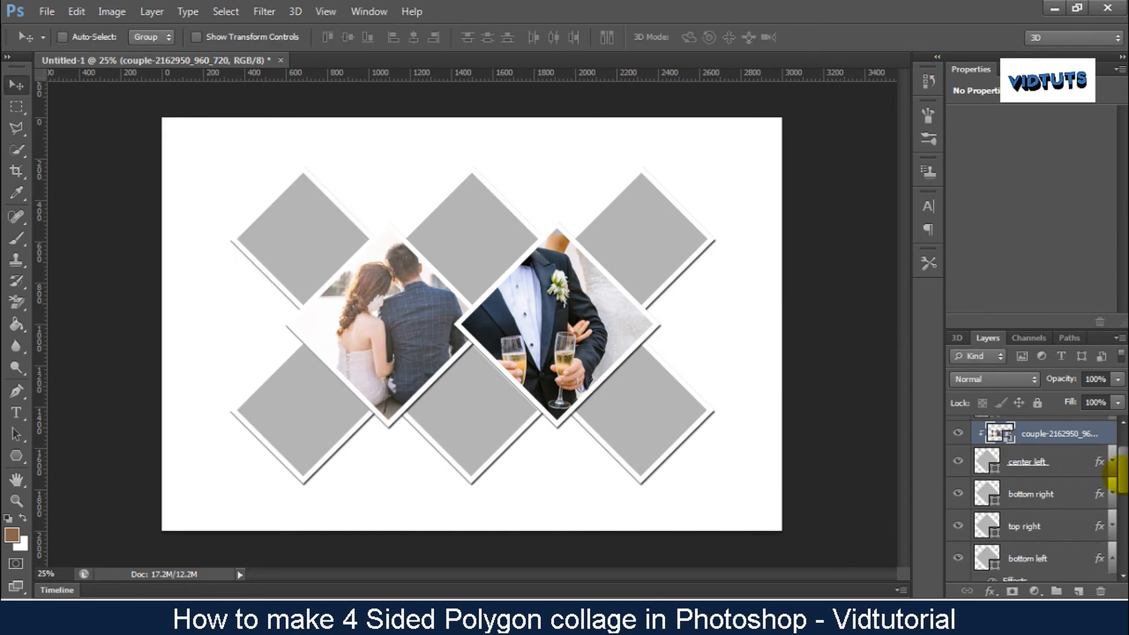
click(988, 463)
mouse_move(1120, 474)
mouse_down()
mouse_move(1120, 455)
mouse_move(1120, 476)
mouse_up()
click(997, 500)
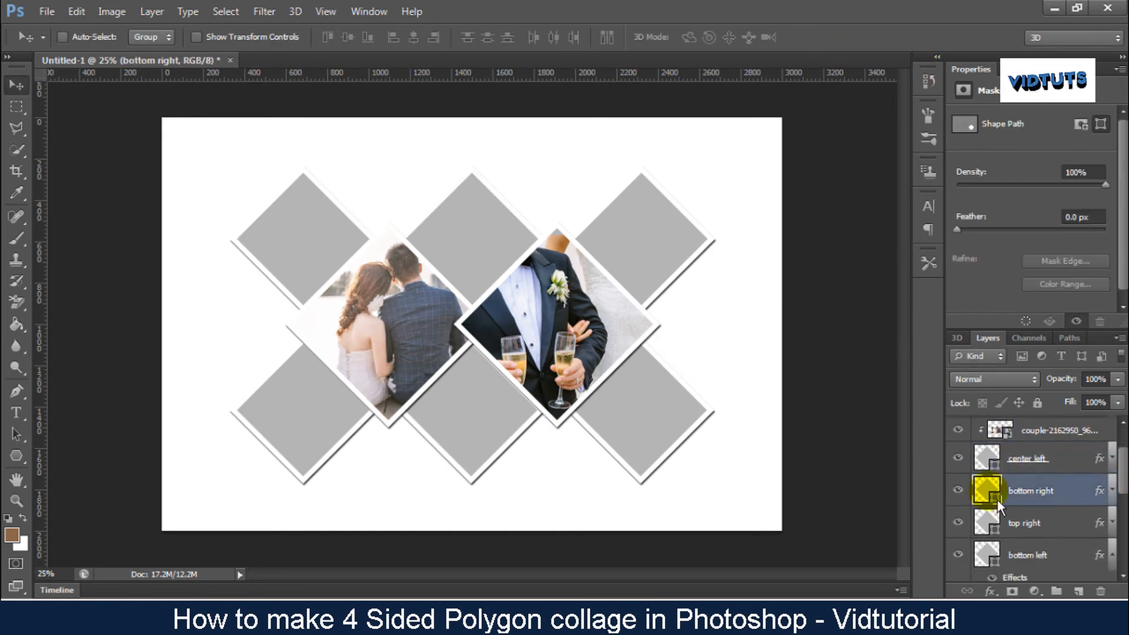
click(48, 11)
click(94, 252)
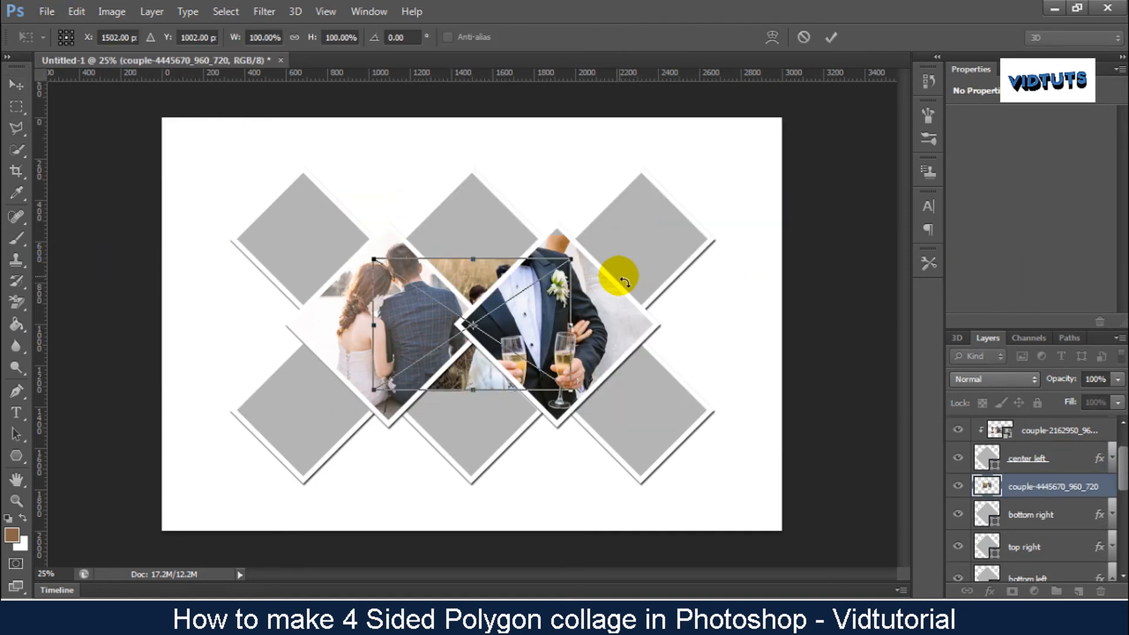
Scale the couple-4445670_960_720 photo to about 202% and clip it to the "bottom right" layer.
mouse_move(473, 279)
mouse_down()
mouse_move(474, 311)
mouse_move(495, 278)
mouse_up()
drag(586, 257, 697, 185)
drag(389, 389, 298, 450)
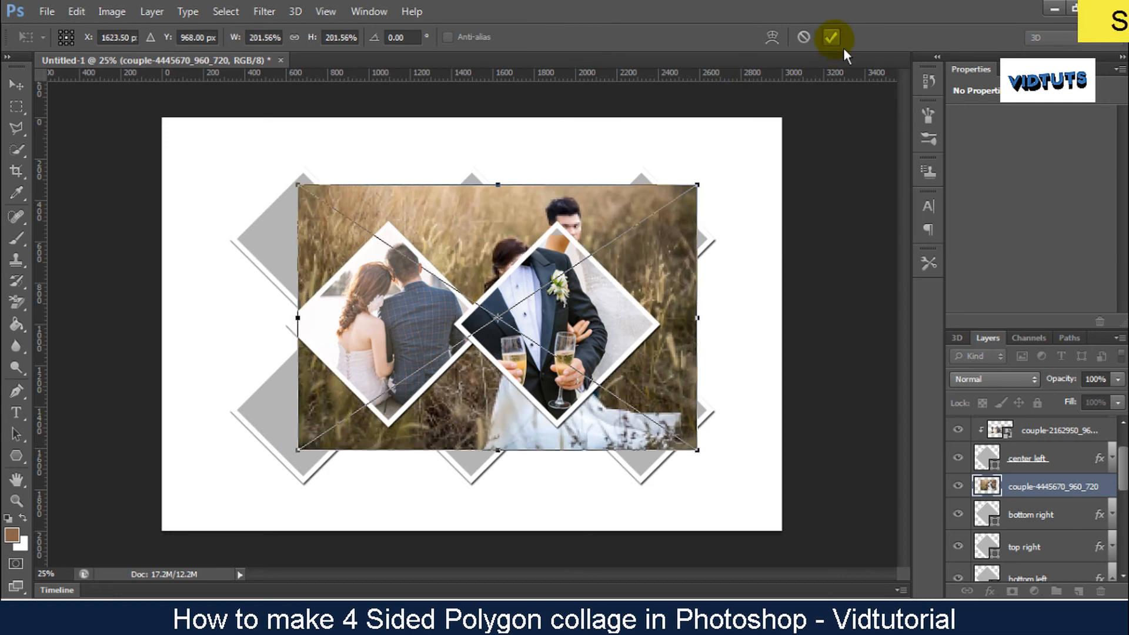
click(830, 37)
click(152, 12)
click(214, 206)
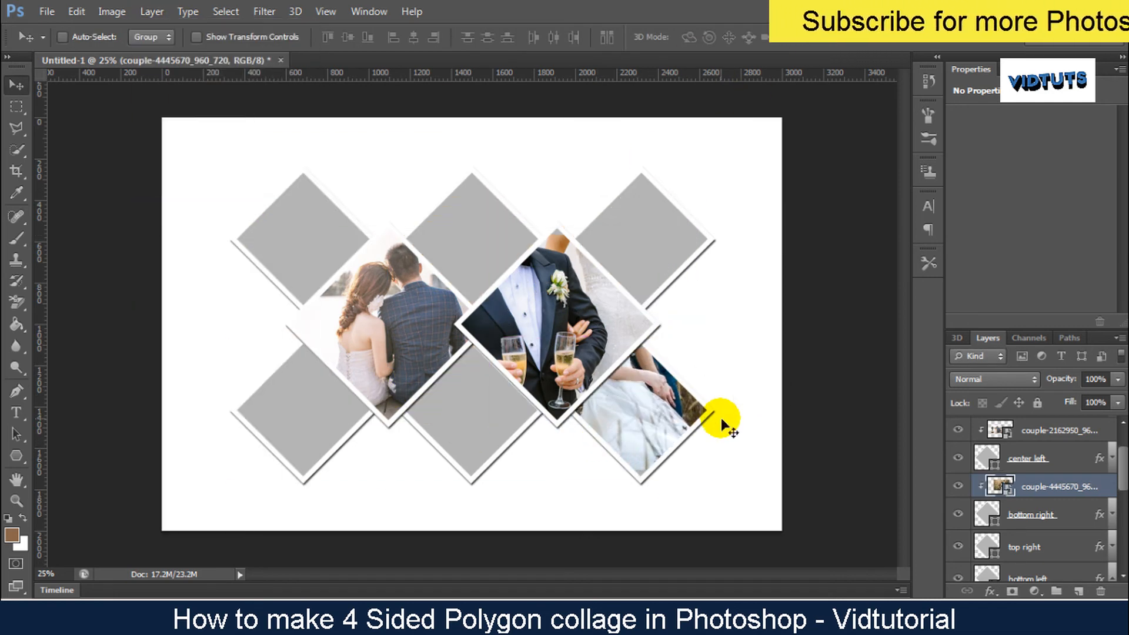
Shrink and reposition the couple-4445670_960_720 photo so that the standing couple fits inside the bottom right diamond.
drag(649, 377, 649, 448)
key(ctrl+t)
drag(398, 295, 574, 412)
drag(650, 459, 575, 397)
click(829, 39)
Place the people-2565128_960_720 photo above the "top right" layer, centre it over that diamond and clip it to the layer.
scroll(1035, 498, down, 2)
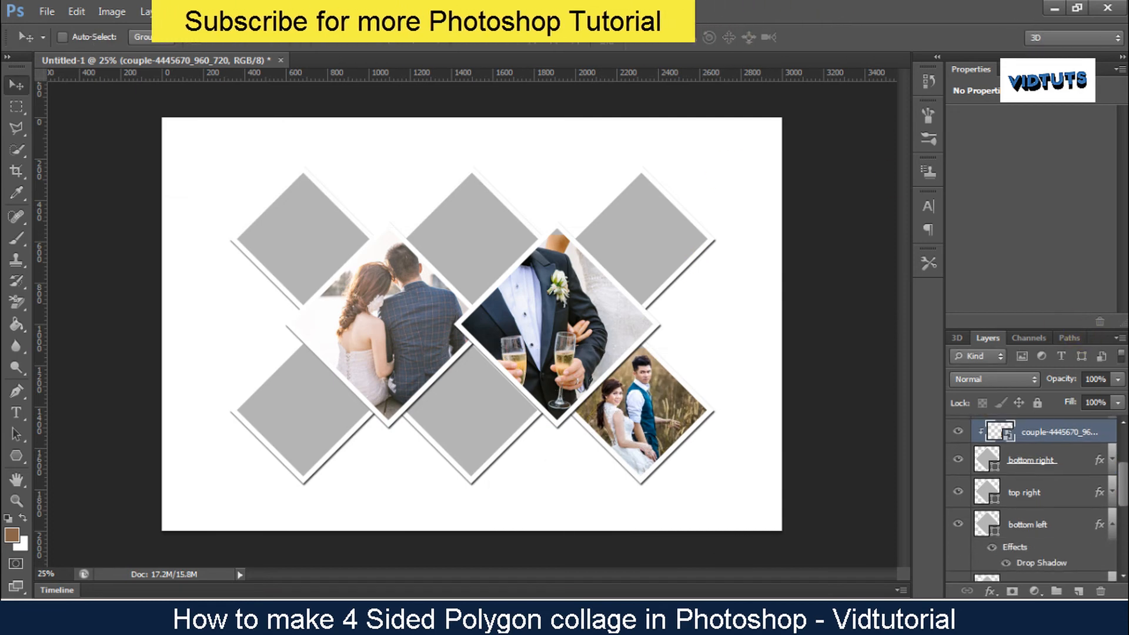
click(1024, 492)
click(47, 11)
click(64, 251)
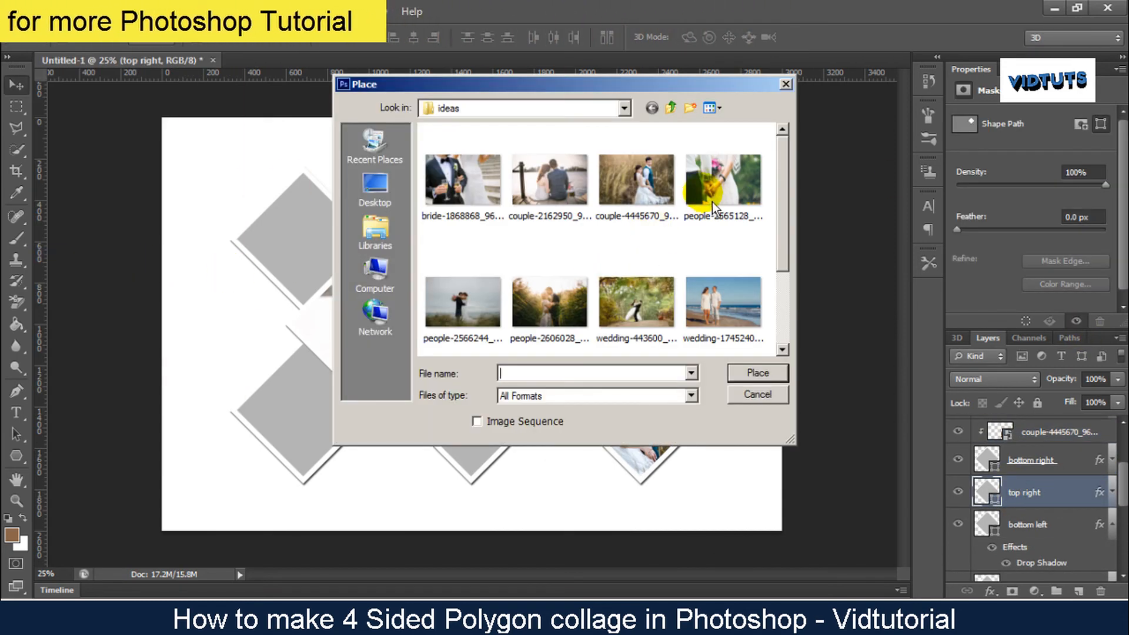
double_click(711, 202)
drag(470, 302, 640, 224)
key(Return)
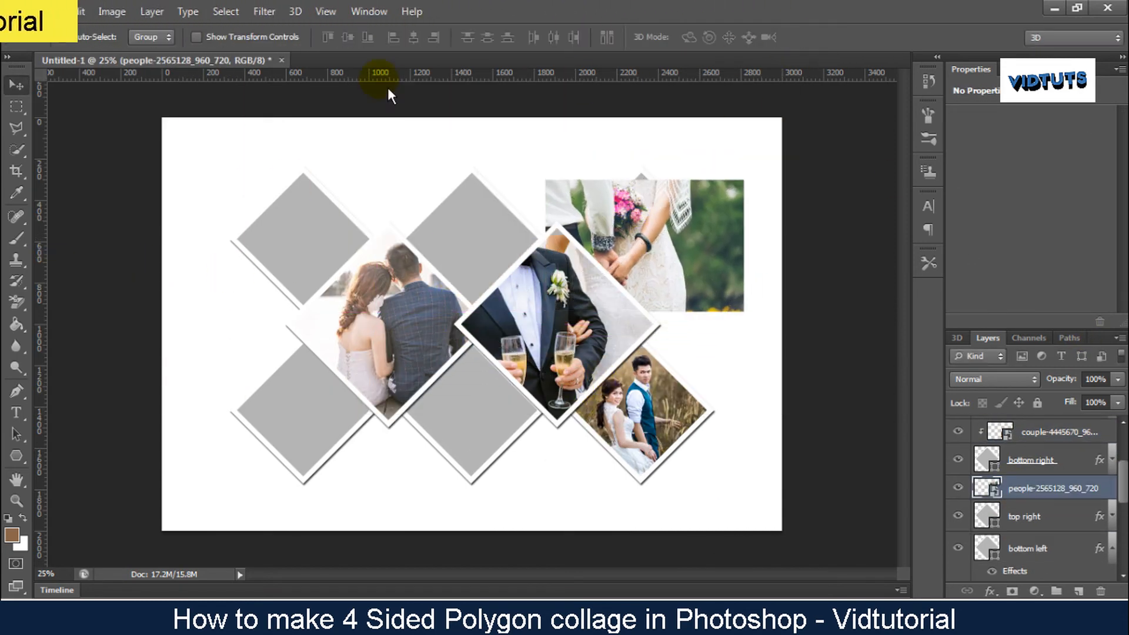
click(152, 11)
click(176, 203)
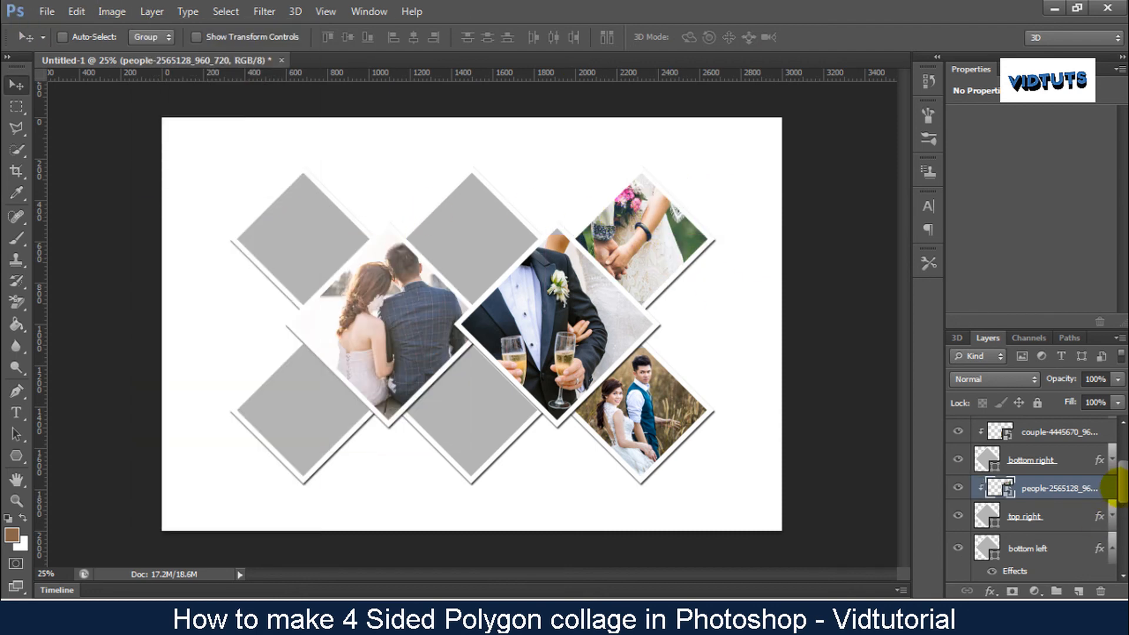
Place the people-2566244_960_720 photo directly above the "bottom left" layer.
scroll(1111, 487, down, 2)
click(1029, 490)
click(47, 11)
click(65, 251)
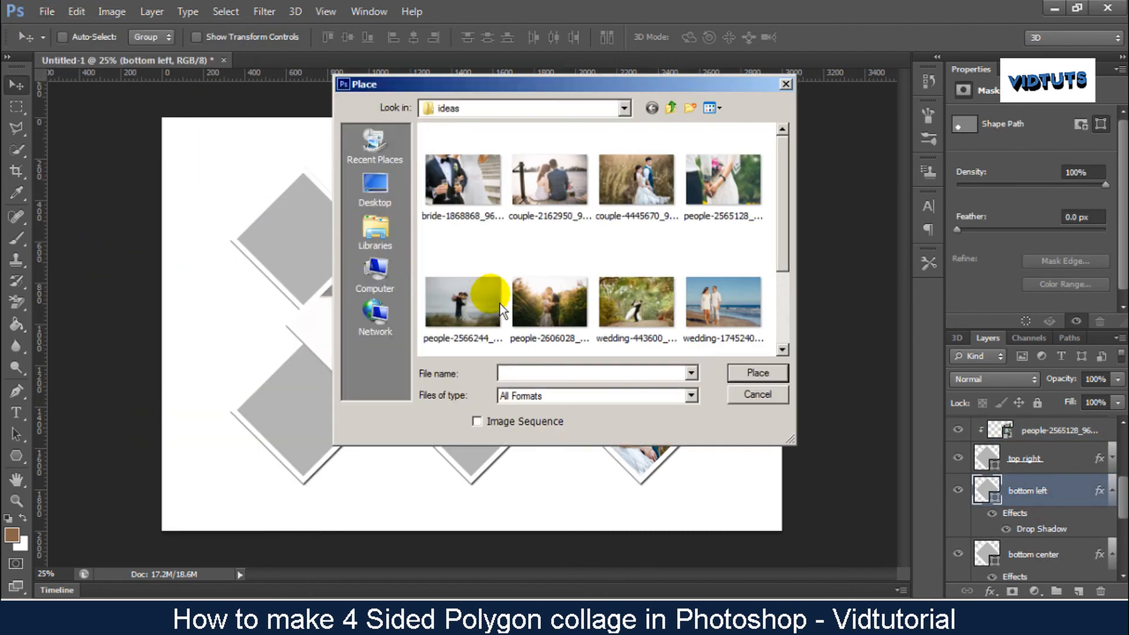
double_click(500, 304)
Move the people-2566244_960_720 photo over the bottom left diamond, scale it to about 122.6% and clip it to the "bottom left" layer.
drag(469, 284, 333, 370)
drag(404, 499, 444, 497)
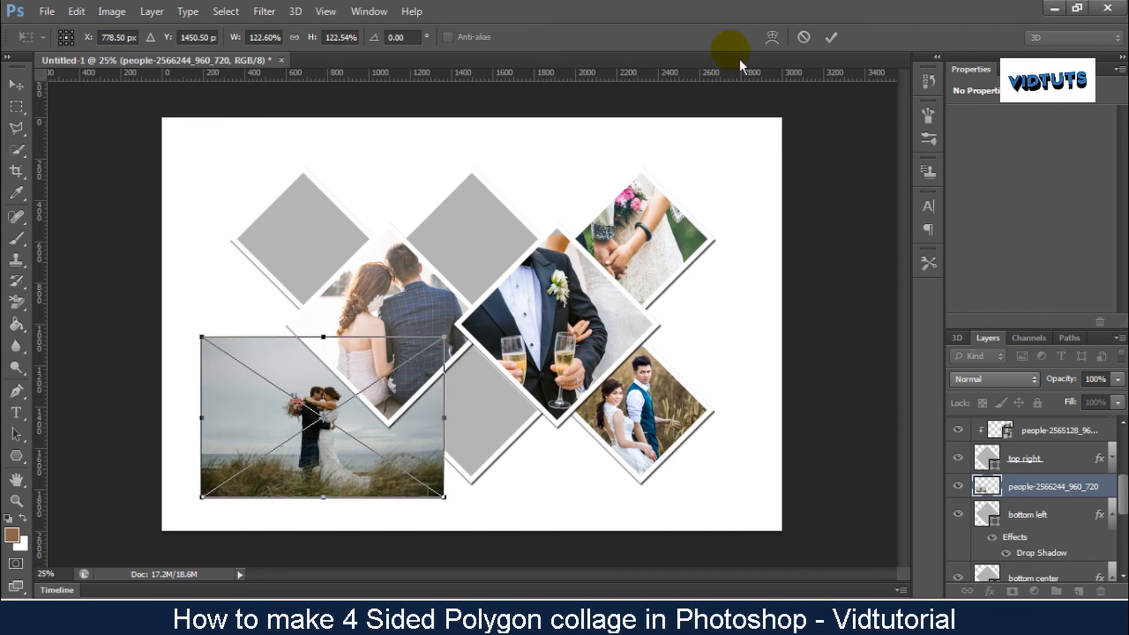
click(830, 37)
click(151, 11)
click(176, 206)
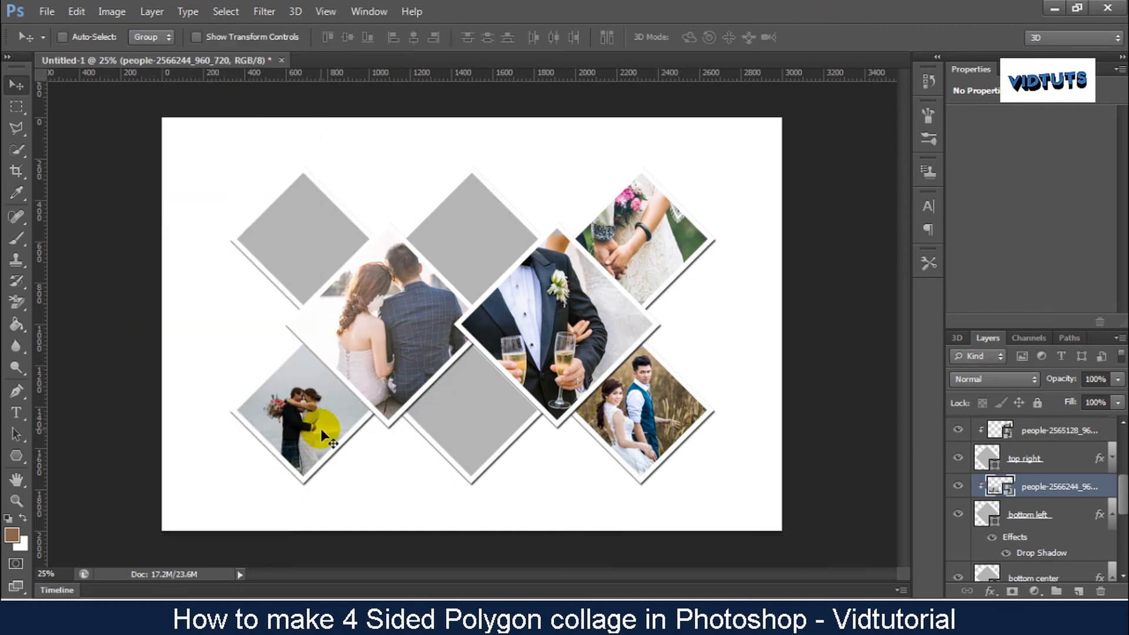
Place the people-2606028 photo directly above the "bottom center" layer.
drag(1122, 504, 1122, 511)
click(1112, 465)
click(1112, 464)
click(1058, 517)
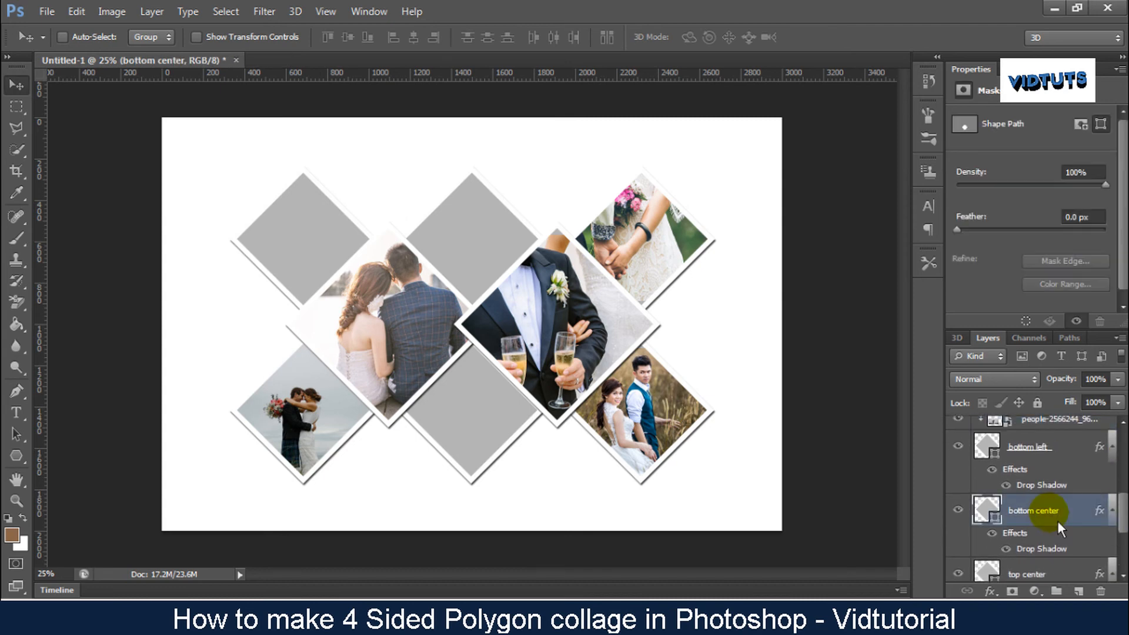
click(46, 11)
click(94, 255)
double_click(549, 297)
Position the people-2606028 photo over the bottom center diamond and clip it to the "bottom center" layer.
drag(491, 303, 523, 421)
click(830, 37)
click(152, 11)
click(177, 206)
Place the wedding-443600_1280 photo at its fitted size directly above the "top center" layer.
drag(1122, 506, 1122, 534)
click(1042, 492)
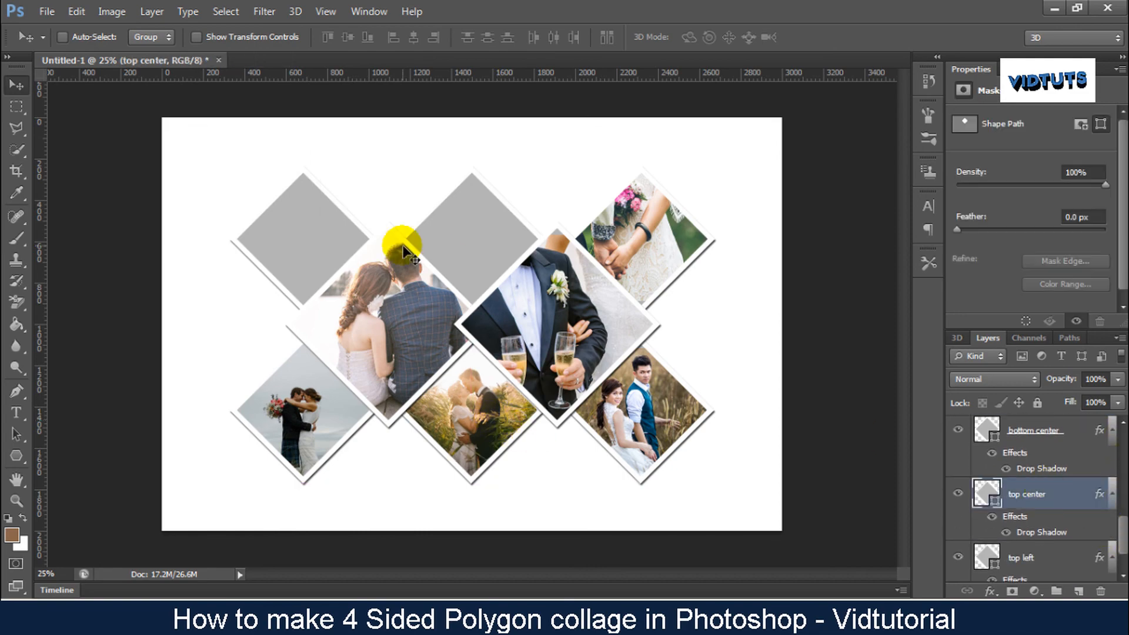
click(47, 11)
click(94, 255)
double_click(650, 298)
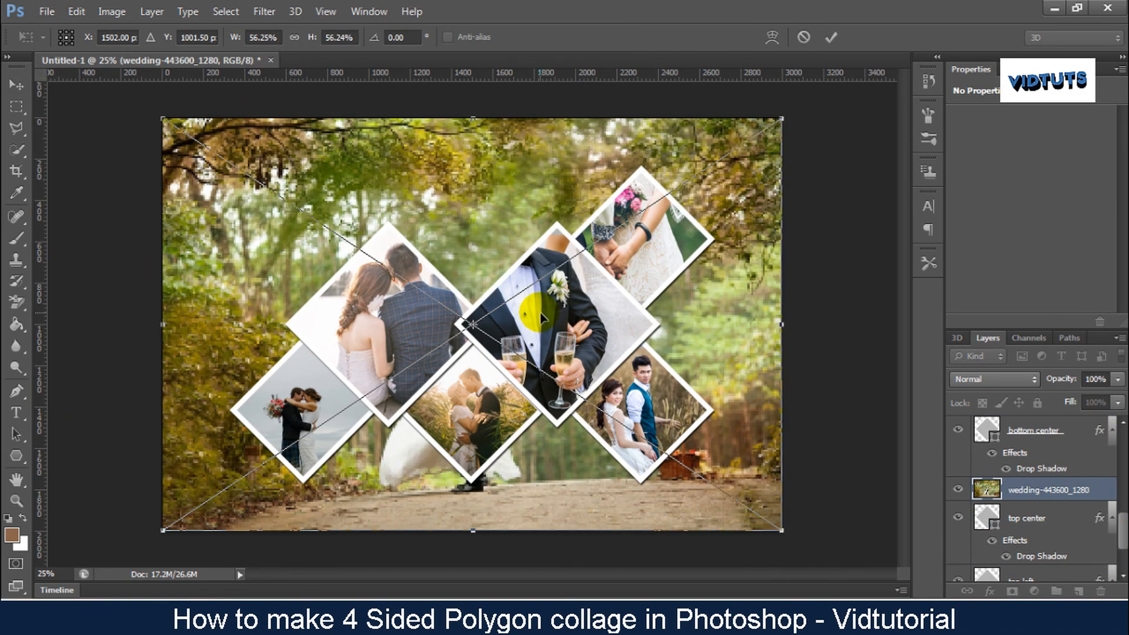
click(830, 37)
Clip the wedding-443600_1280 photo to the "top center" layer and shift it so the embracing couple fills the diamond.
click(152, 11)
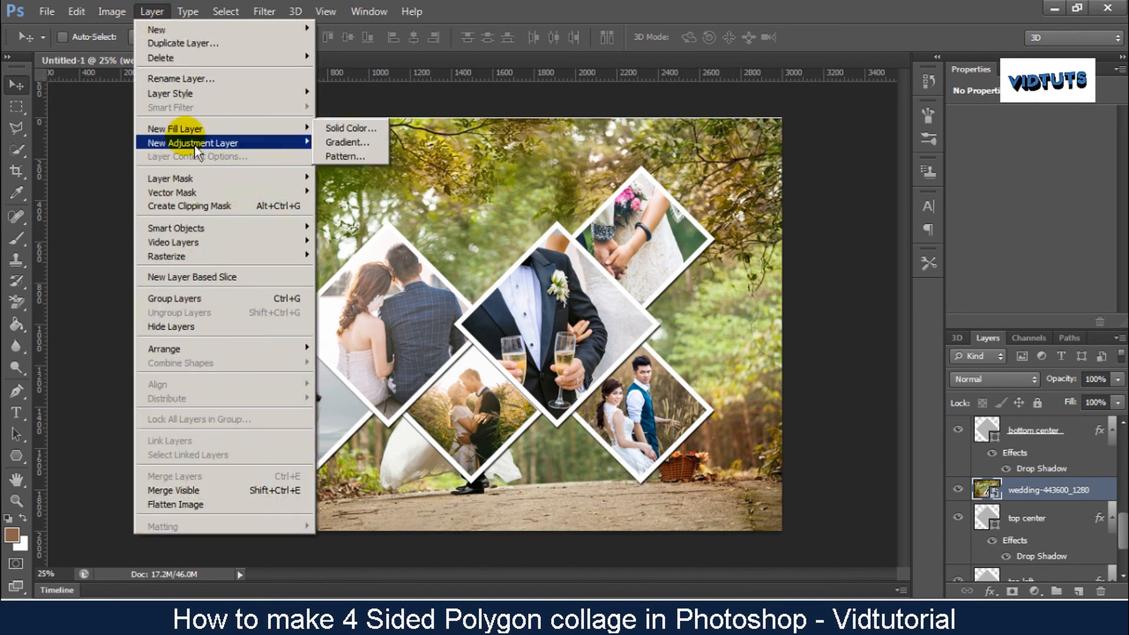
click(176, 206)
drag(336, 222, 479, 237)
Place the wedding-1745240_960_720 photo at its fitted size directly above the "top left" layer.
drag(1122, 532, 1121, 550)
click(1044, 516)
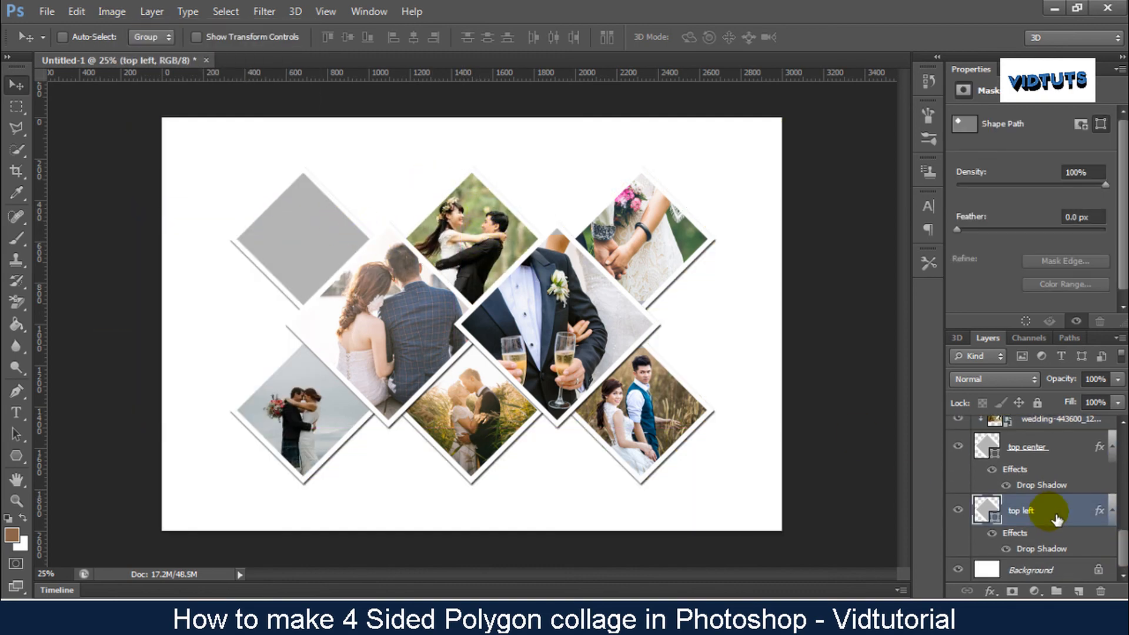
click(60, 16)
click(132, 251)
double_click(724, 311)
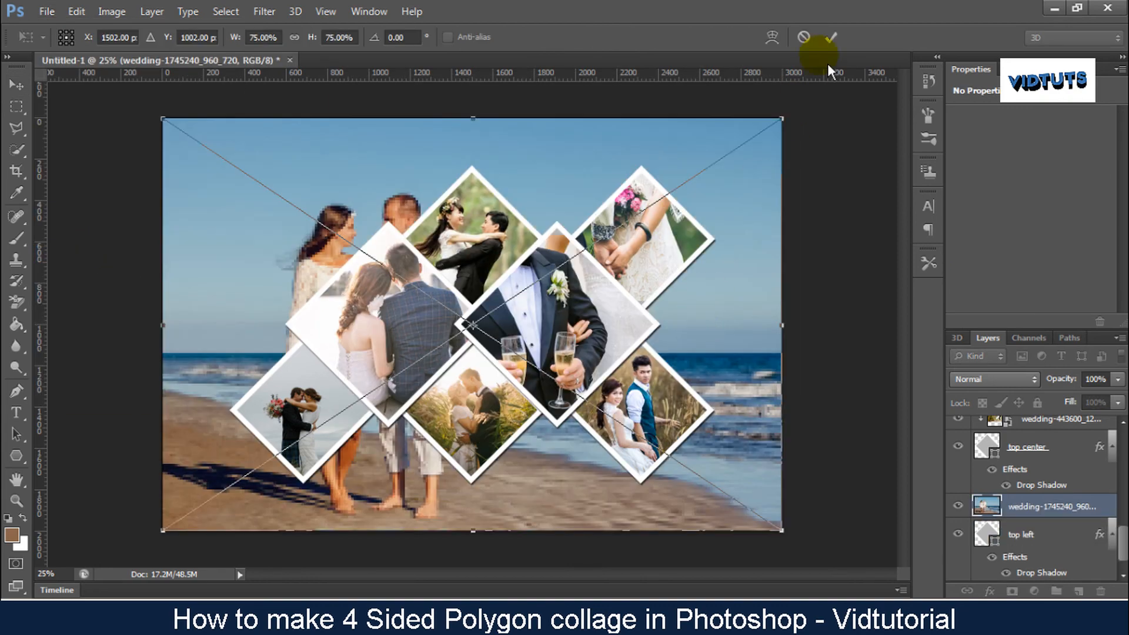
click(829, 37)
Clip the wedding-1745240_960_720 photo to the "top left" layer and shift it left toward that diamond.
click(154, 13)
click(199, 205)
drag(386, 250, 320, 248)
Scale down and reposition the wedding-1745240_960_720 photo so that the beach couple fits inside the top left diamond.
key(ctrl+t)
drag(97, 118, 330, 274)
drag(376, 302, 219, 170)
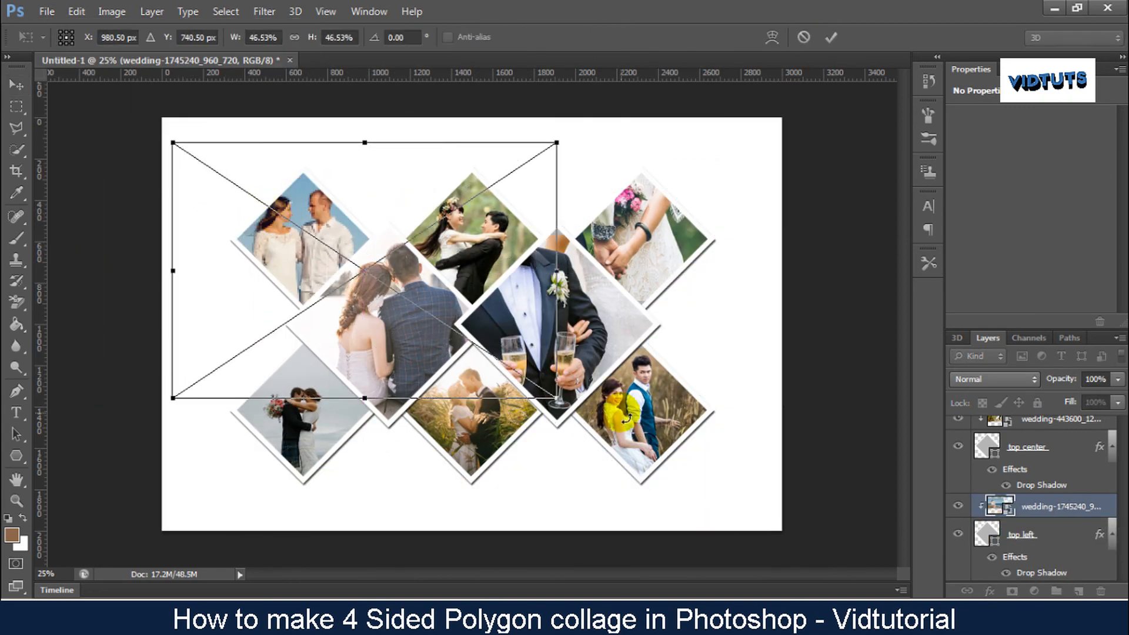
drag(557, 398, 345, 277)
click(831, 37)
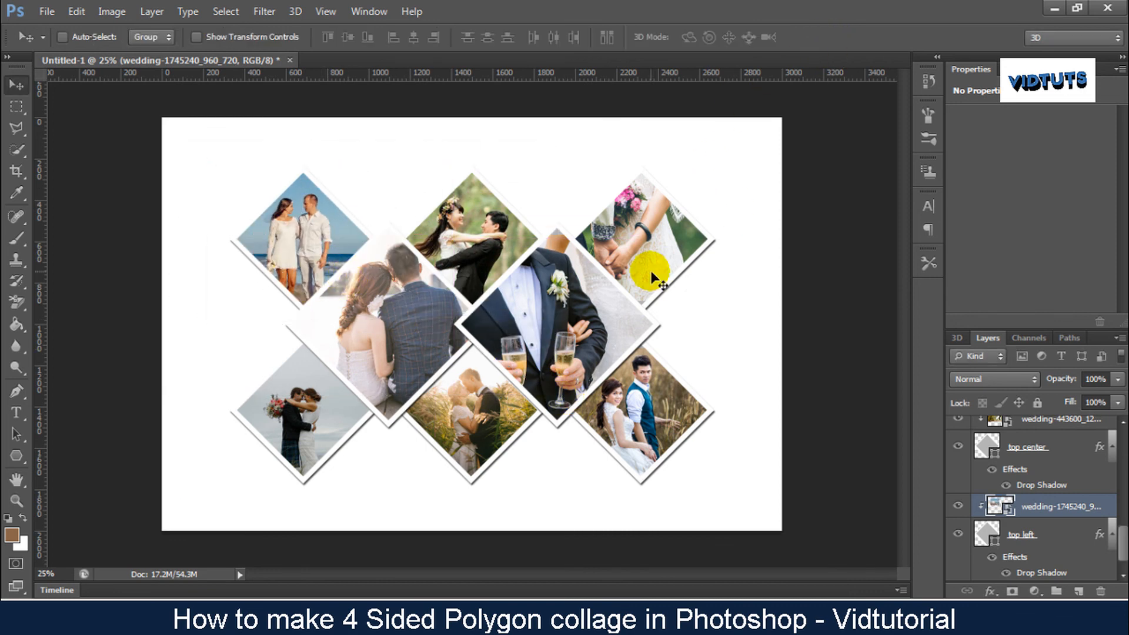
Group all photo and diamond layers above the Background, and toggle the group's visibility off and on to check it.
scroll(1115, 538, down, 2)
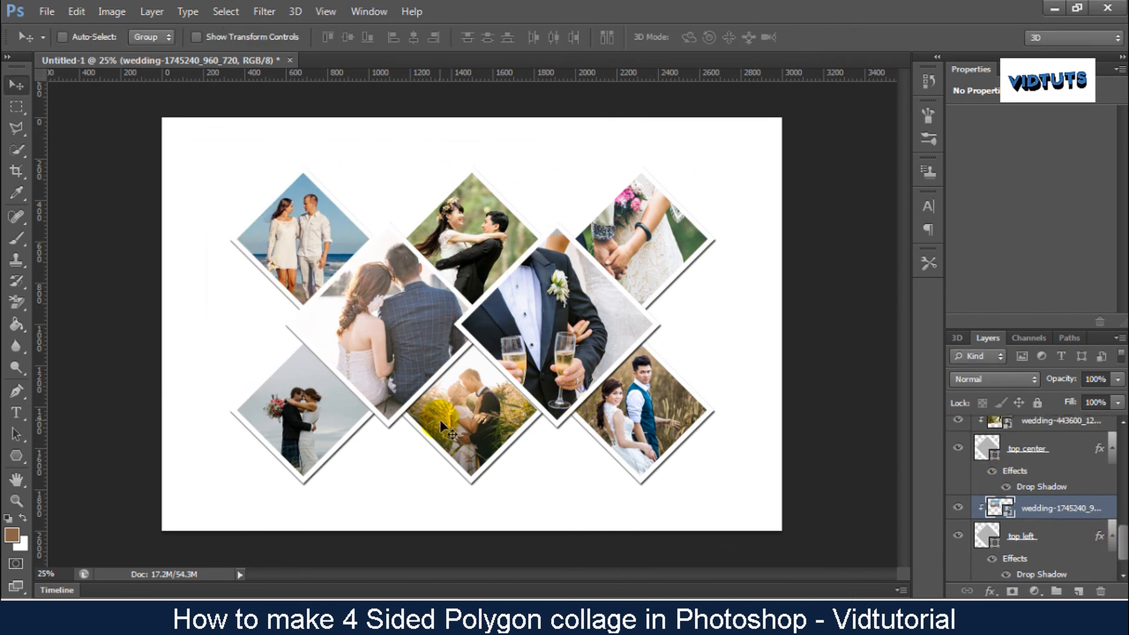
click(1035, 570)
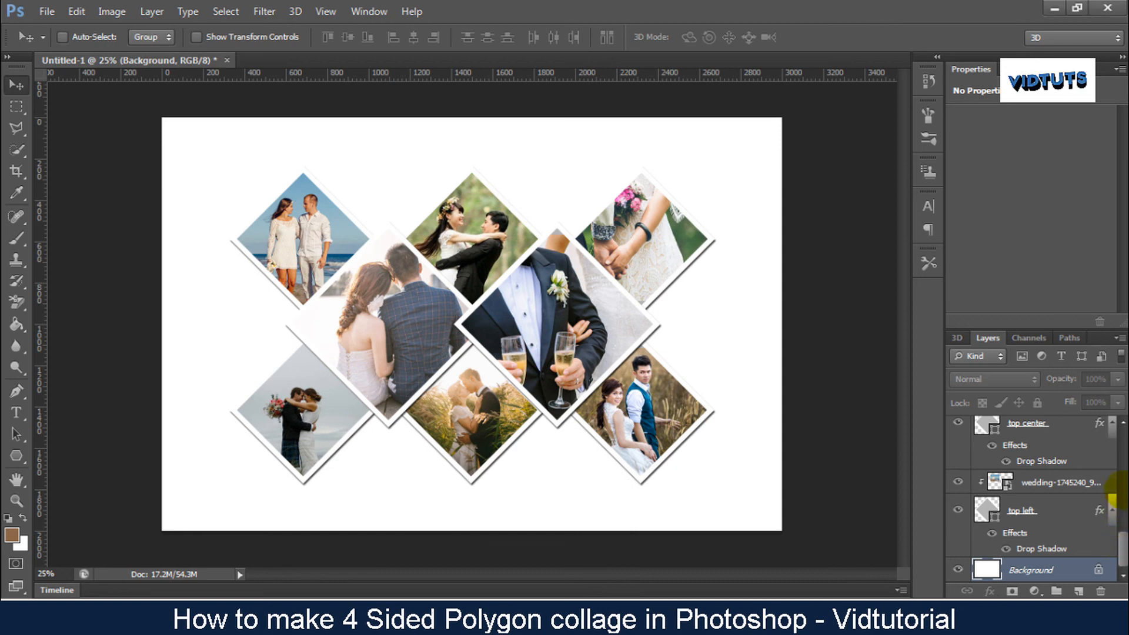
mouse_move(1120, 544)
mouse_down()
mouse_move(1121, 454)
mouse_move(1120, 547)
mouse_up()
click(1053, 432)
shift+click(1059, 512)
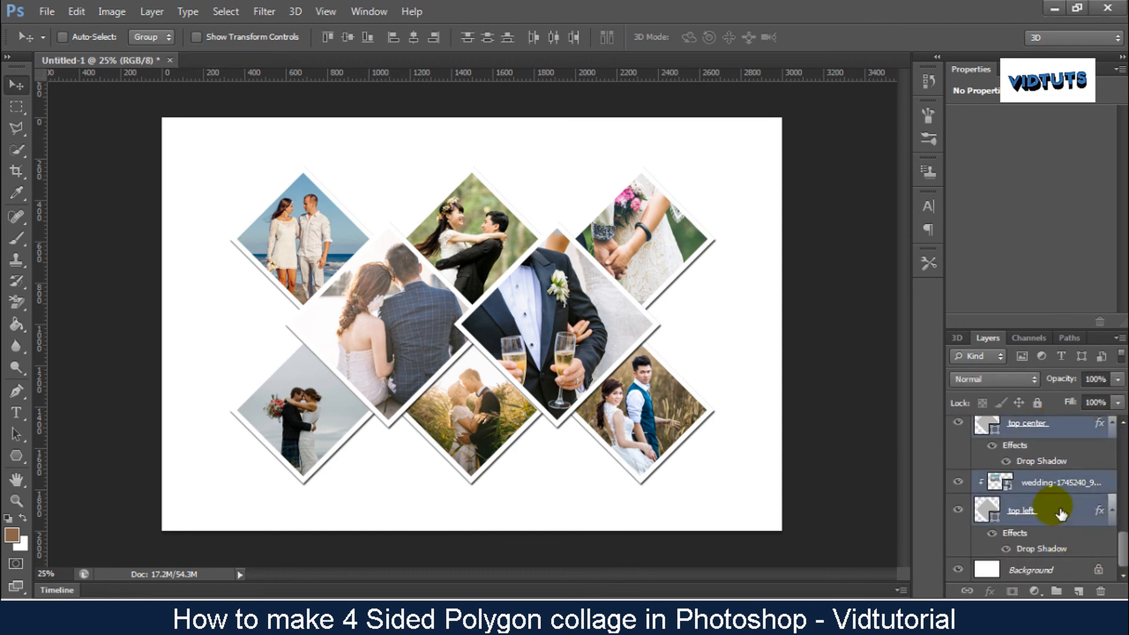
key(ctrl+g)
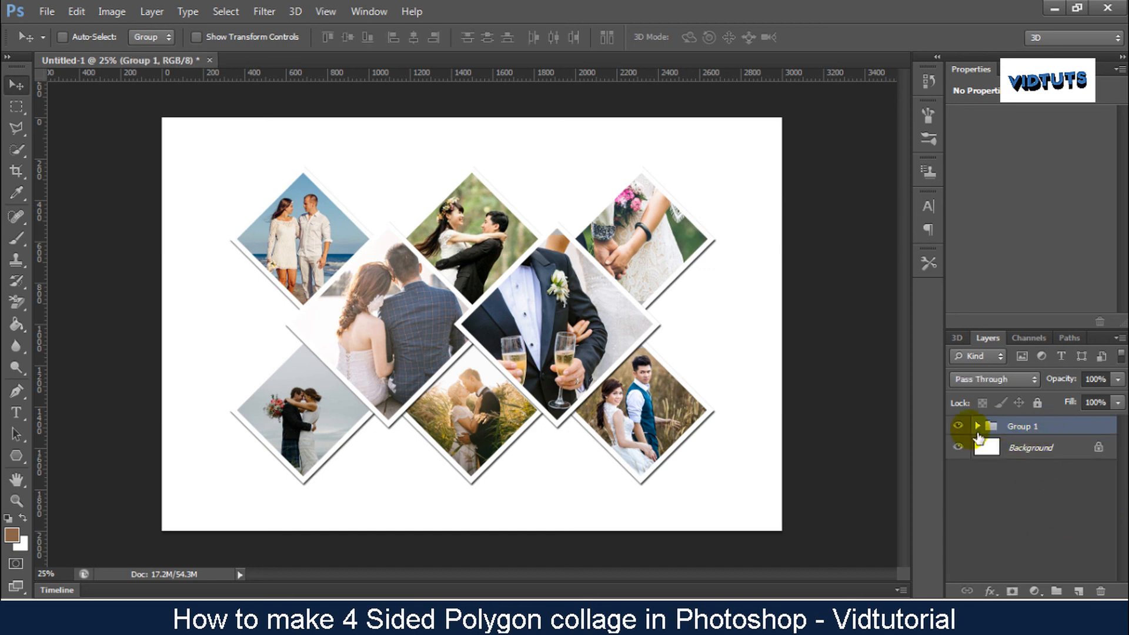
click(957, 425)
click(957, 426)
Place the birthday-balloons-4799584_960_720 image directly above the Background layer.
click(1044, 451)
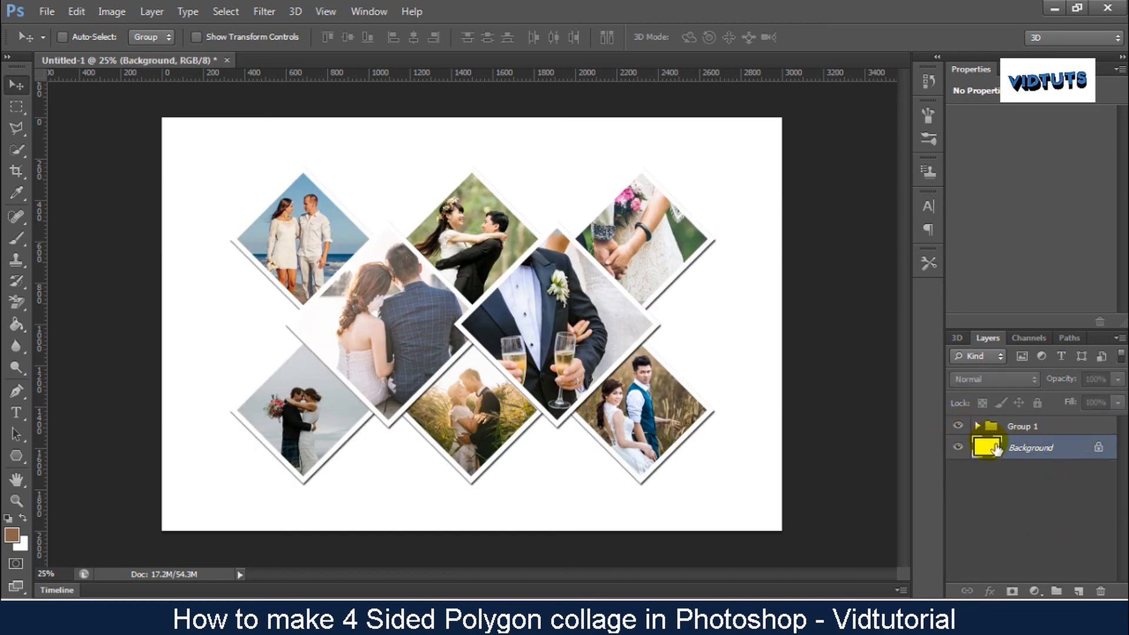
click(46, 11)
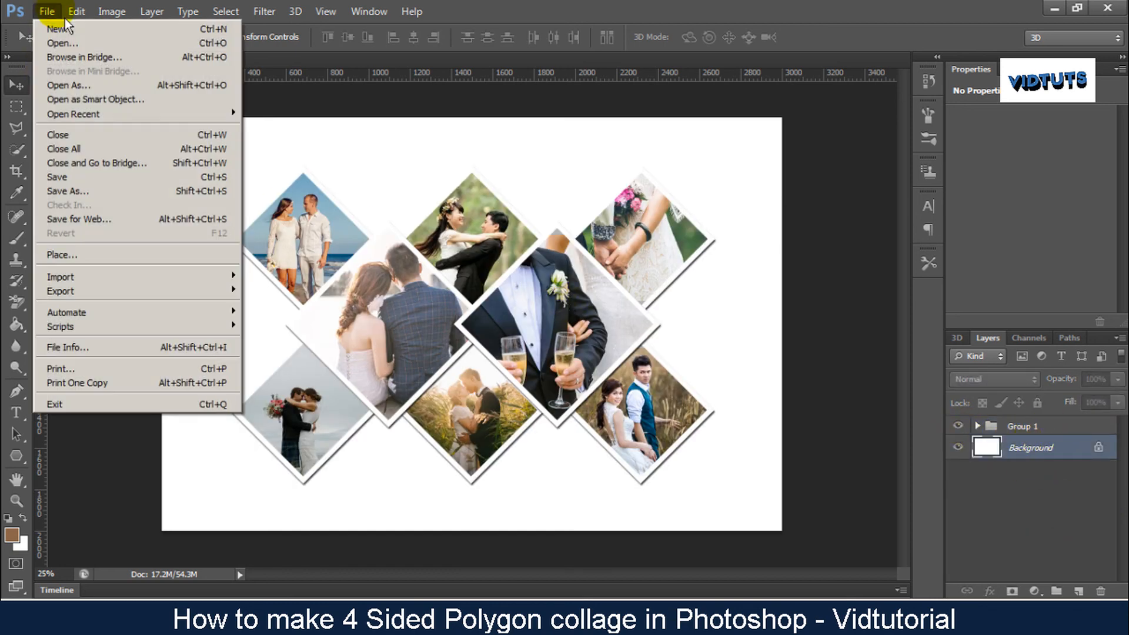
click(114, 267)
double_click(465, 201)
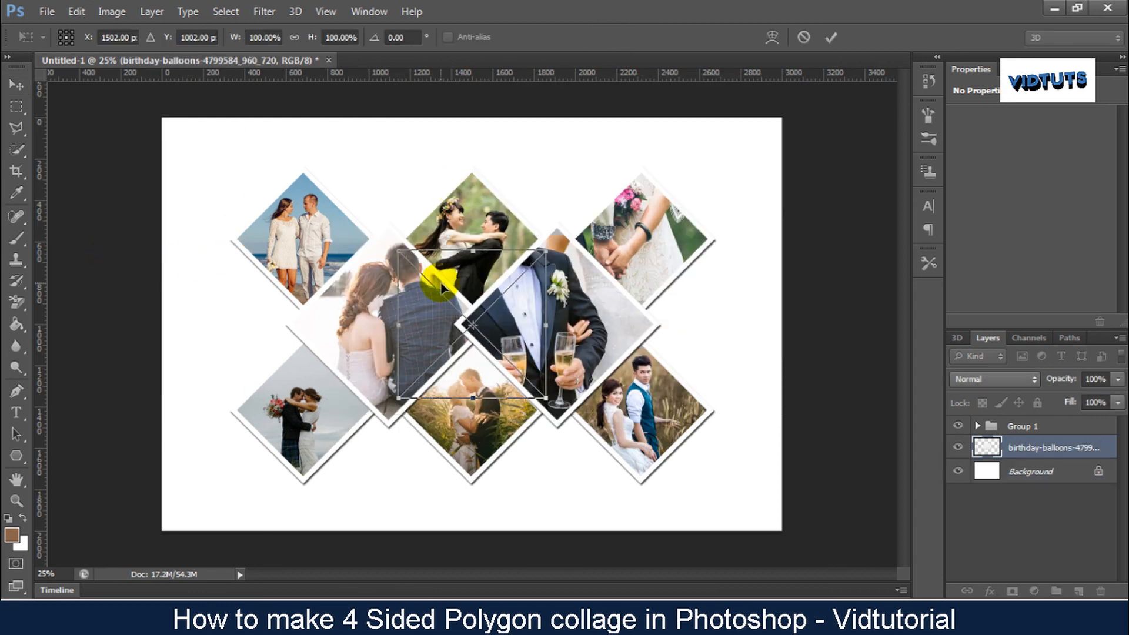
Align the balloon image with the canvas's top left corner, enlarge it to cover the canvas, and toggle its visibility to compare.
drag(442, 285, 196, 151)
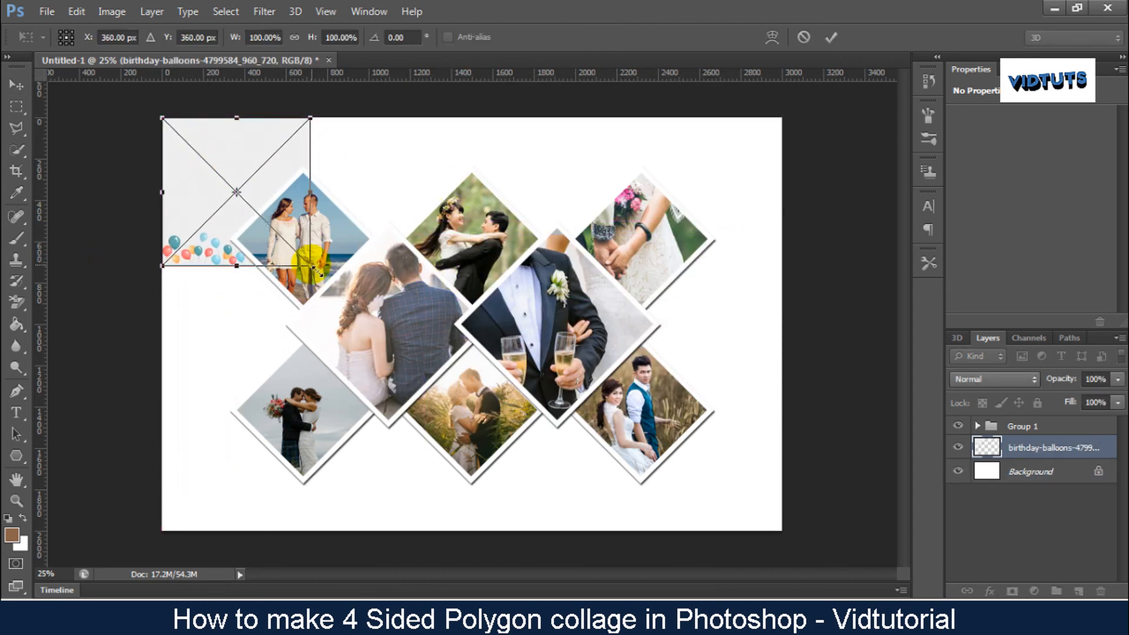
drag(310, 265, 795, 550)
click(827, 38)
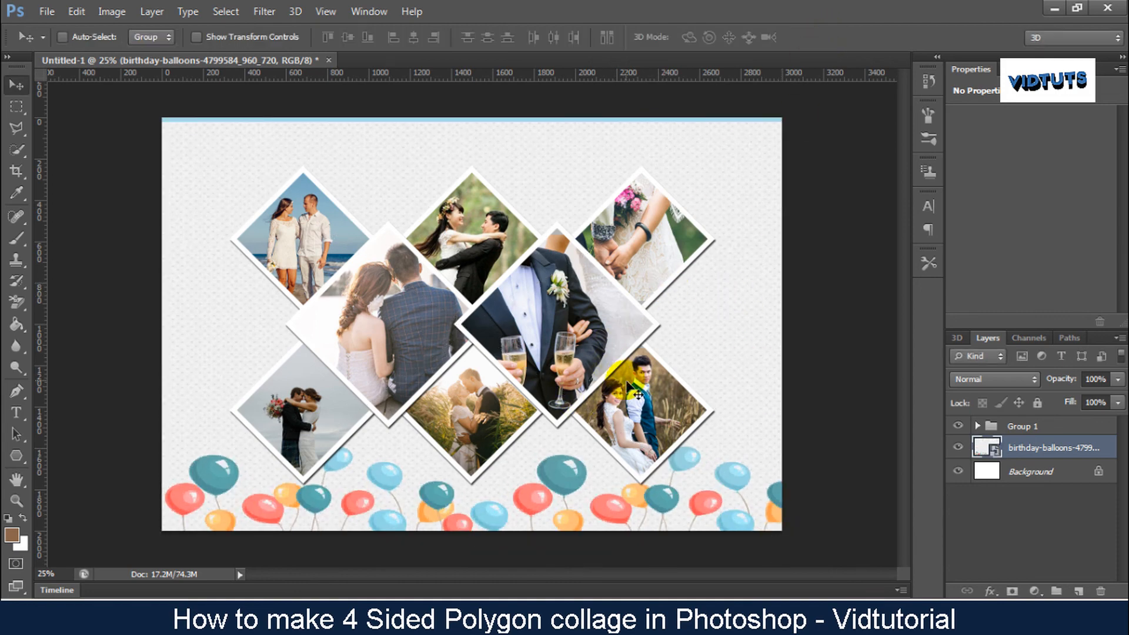
click(960, 447)
click(960, 447)
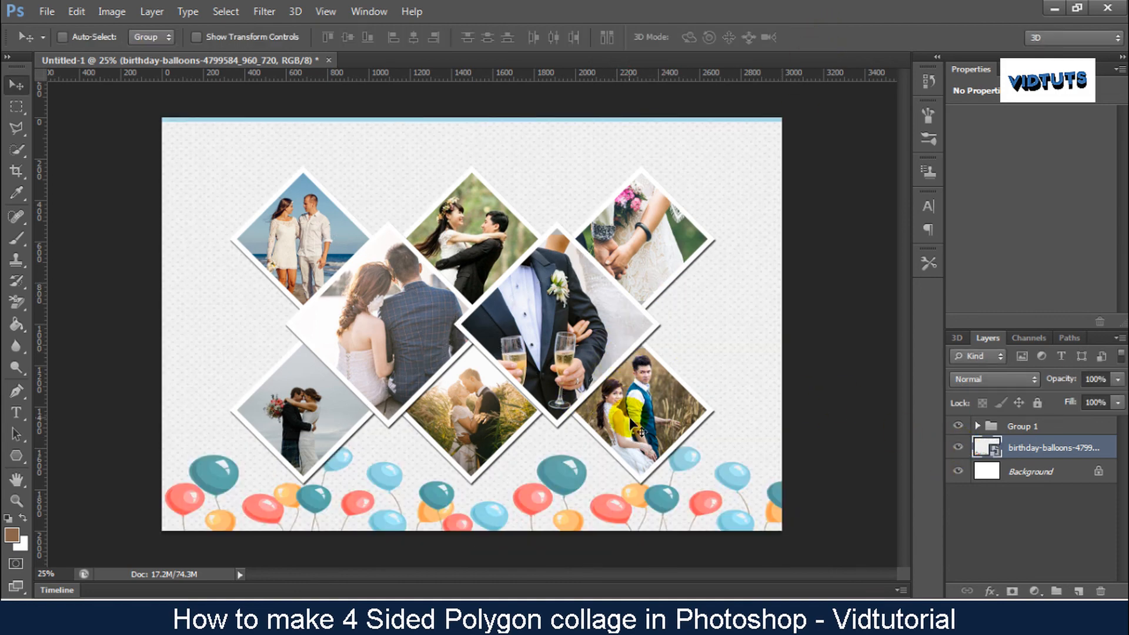